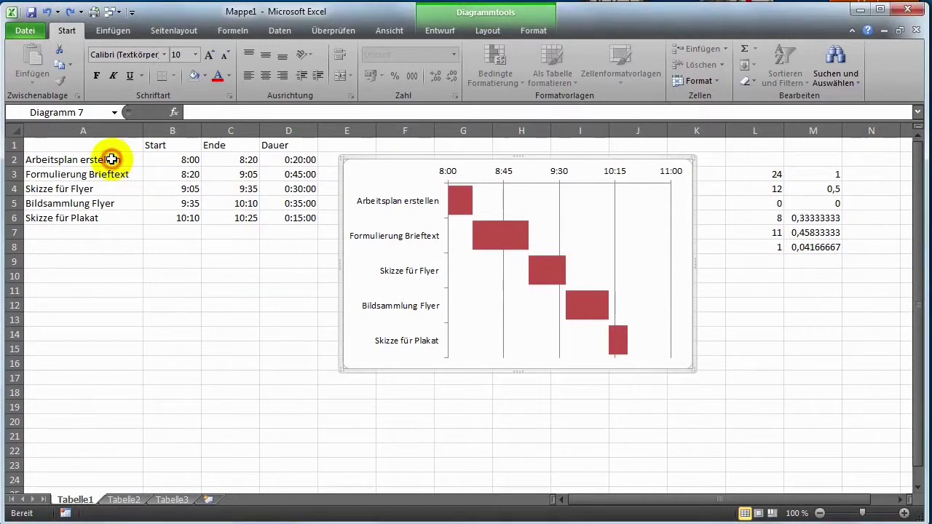
Review the task, Start, Ende and Dauer columns, then delete the existing Gantt chart
left_click_drag(108, 160, 101, 216)
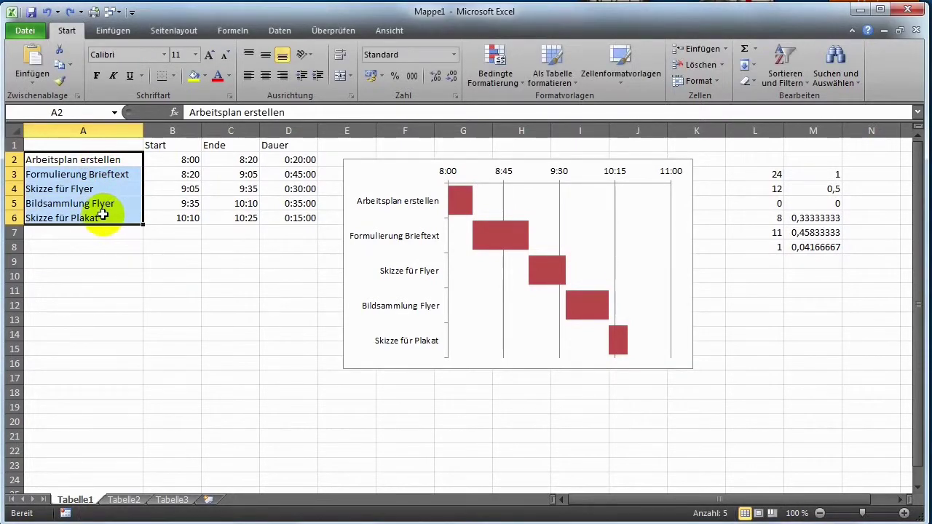
left_click_drag(186, 159, 187, 217)
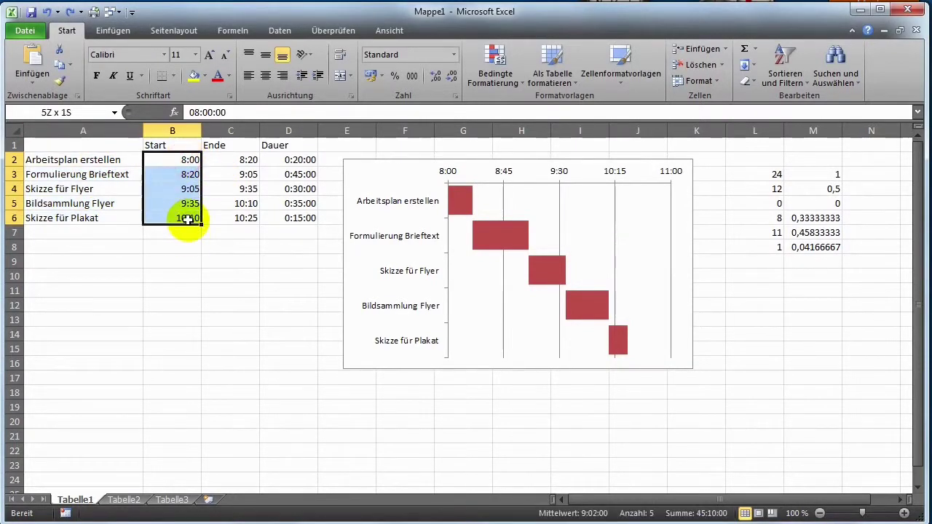
left_click_drag(240, 159, 243, 217)
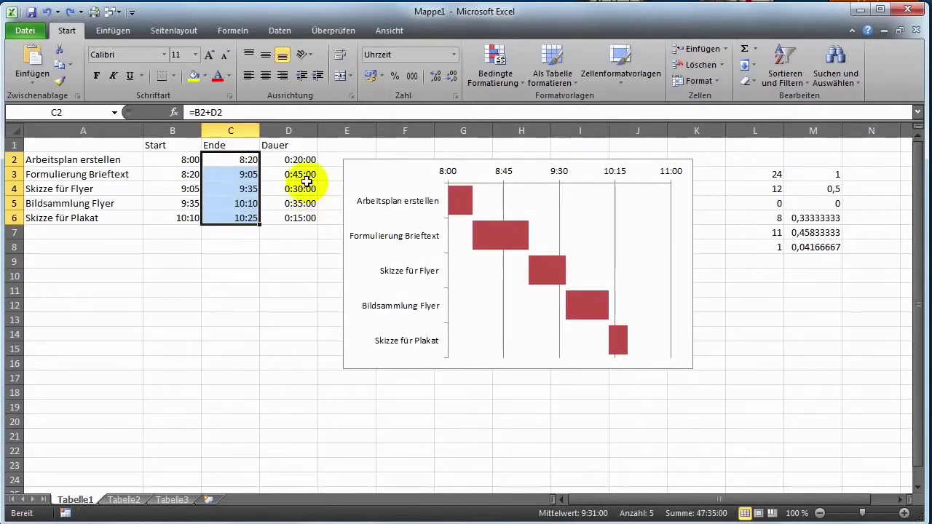
left_click(290, 159)
left_click_drag(290, 159, 300, 217)
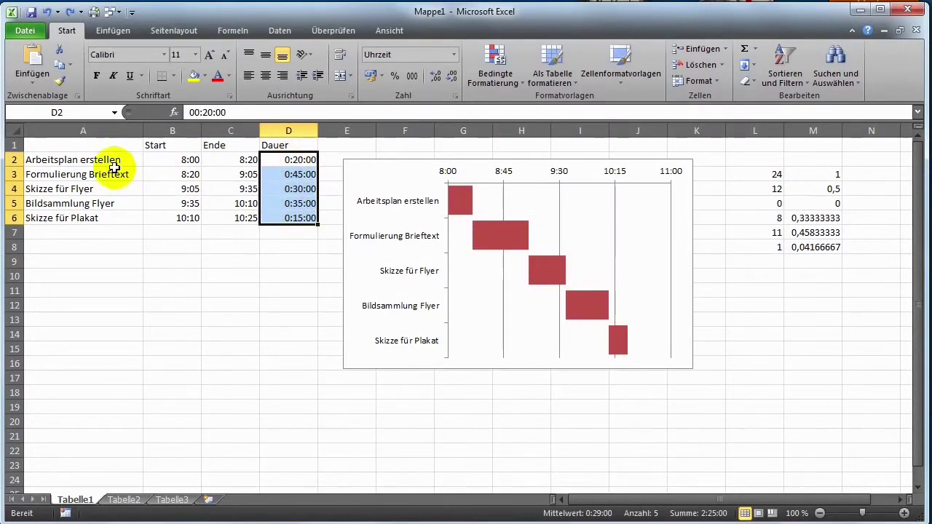
left_click_drag(116, 159, 120, 215)
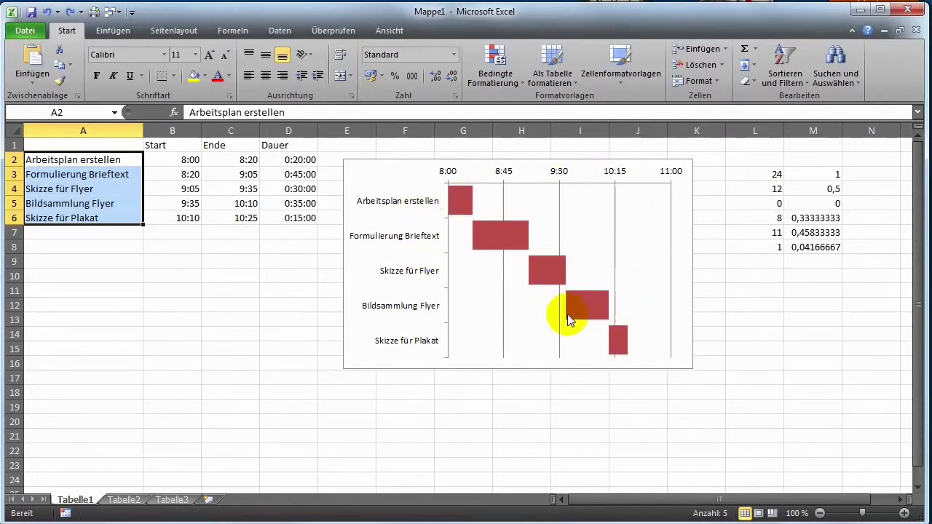
mouse_move(596, 330)
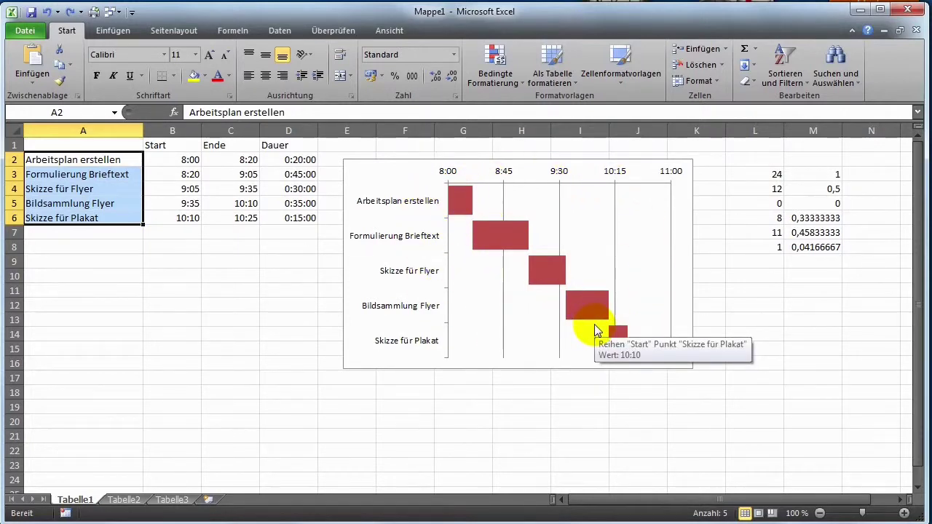
left_click(388, 167)
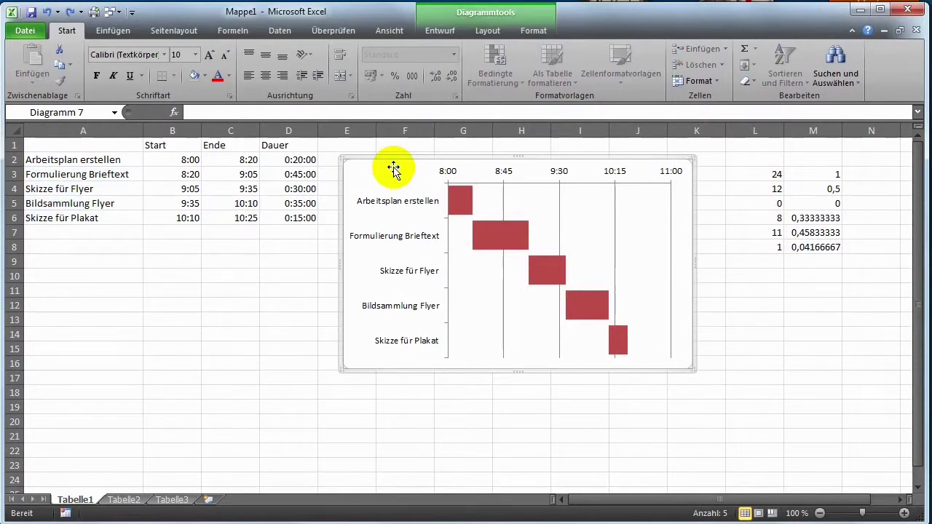
key("Delete")
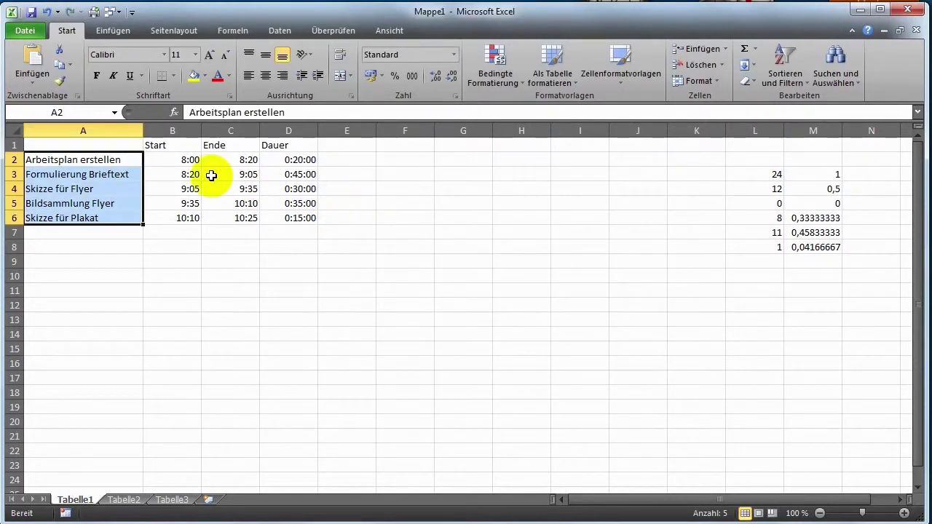
Inspect the start, end and duration formulas in B2, C2, D2 and B3
left_click(185, 160)
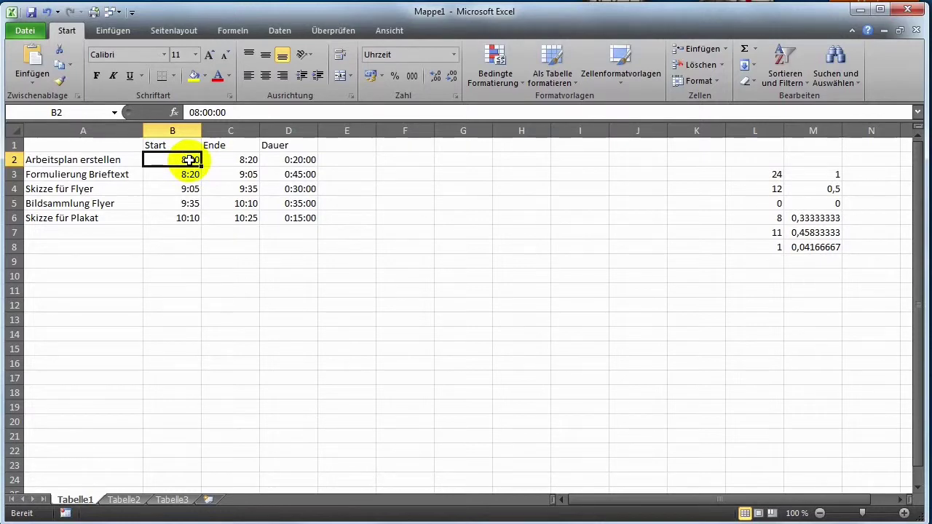
left_click(298, 162)
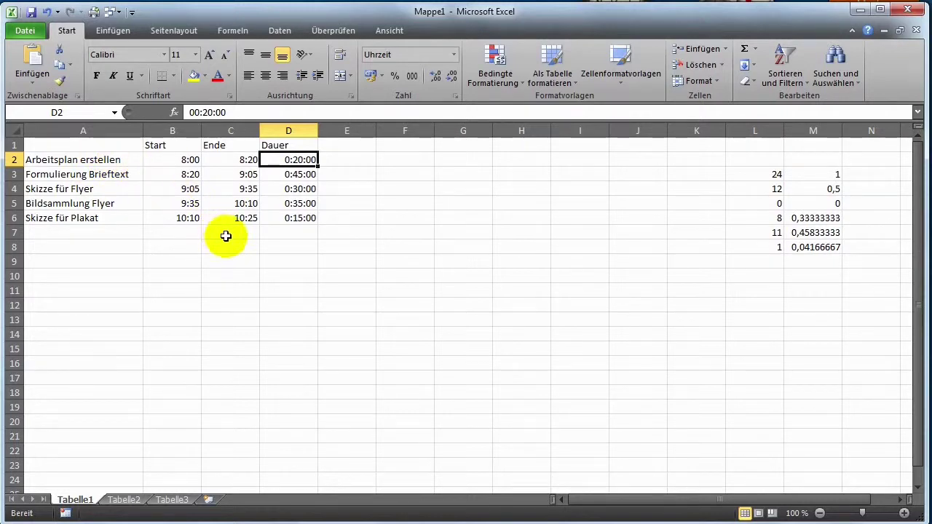
left_click(227, 158)
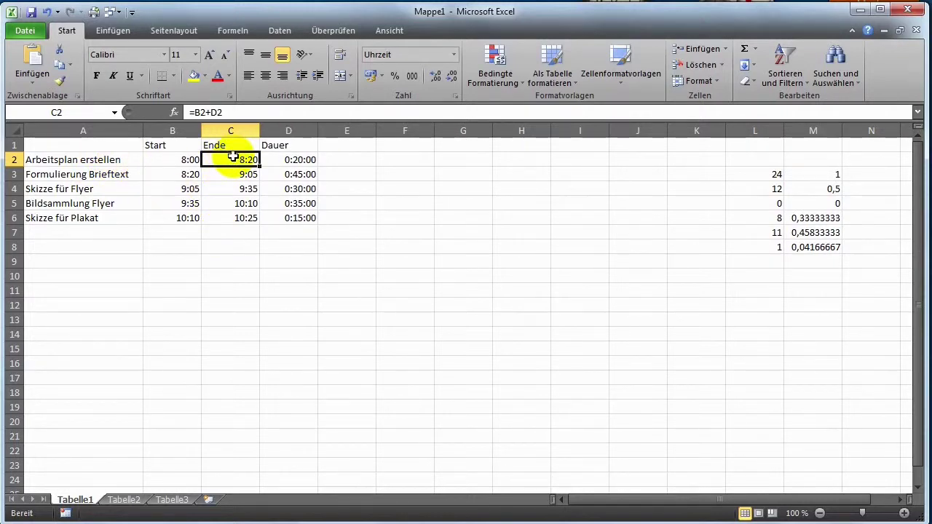
left_click(178, 159)
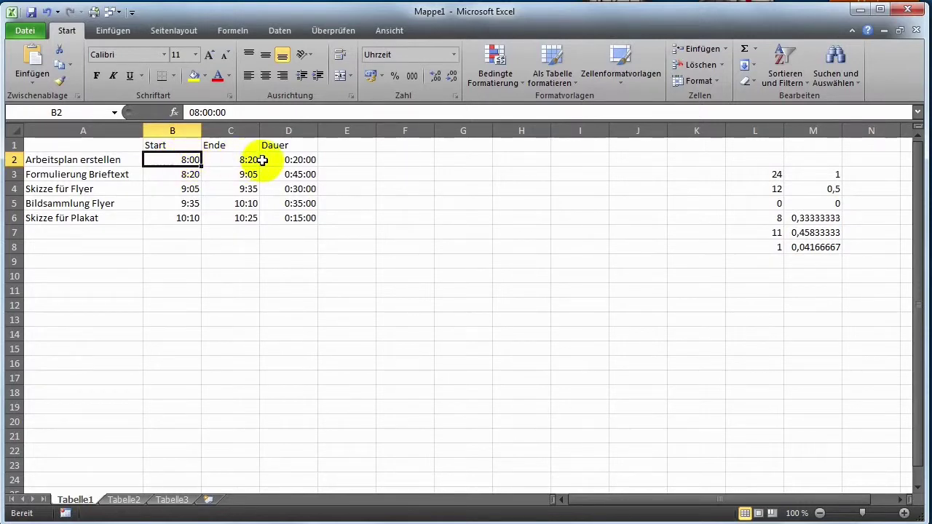
left_click(289, 159)
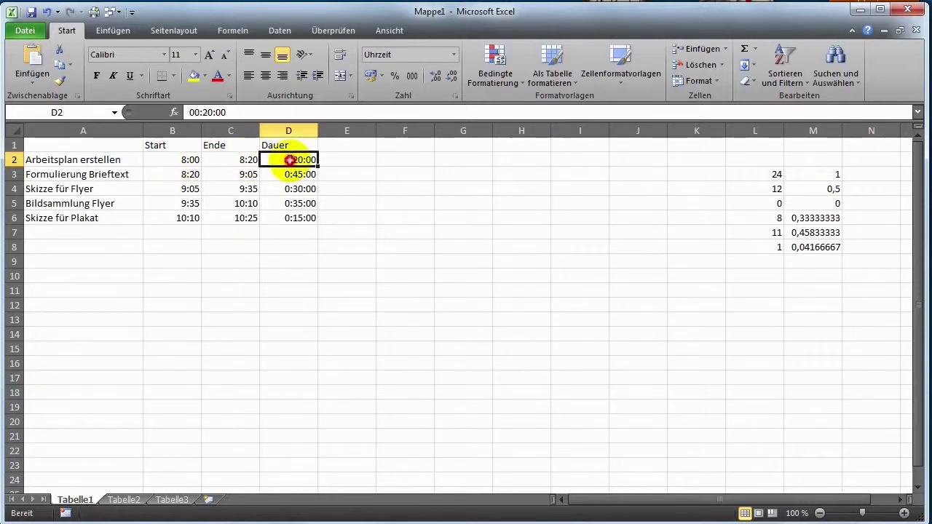
left_click(224, 158)
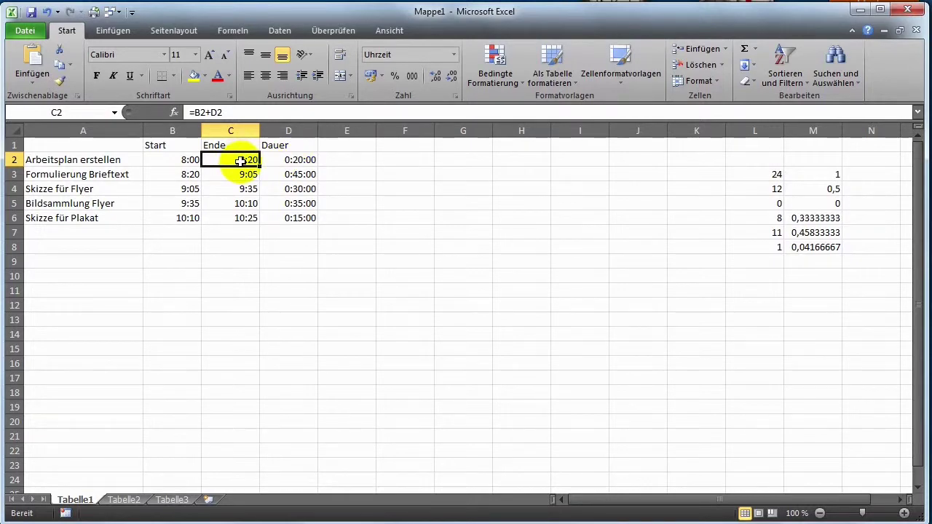
left_click(180, 176)
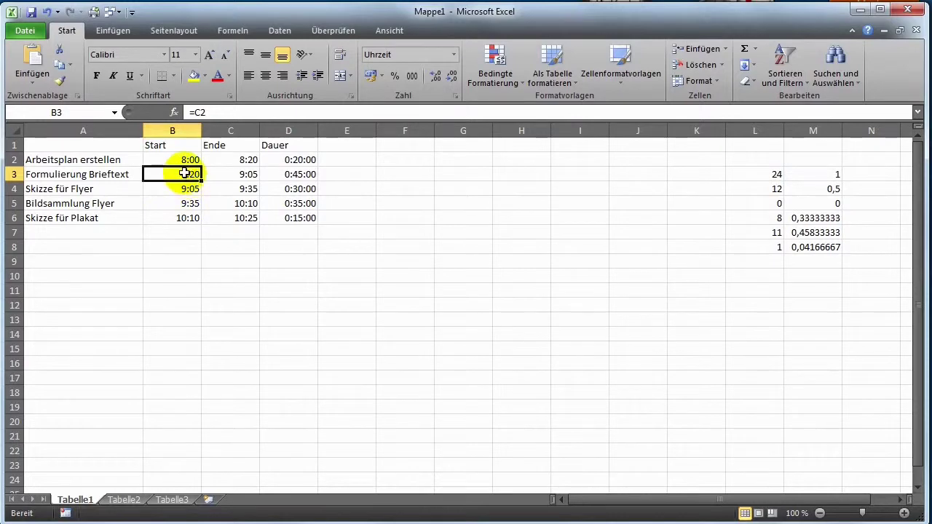
left_click(230, 160)
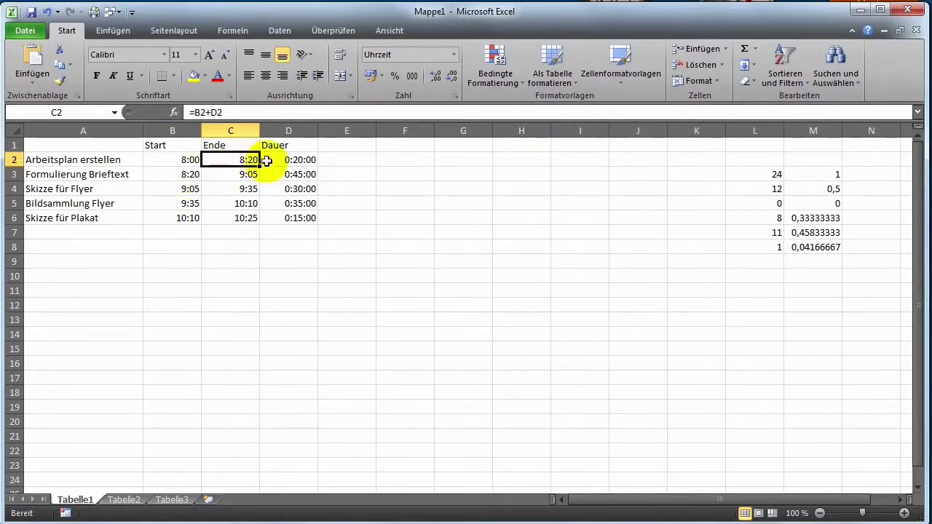
left_click(172, 176)
left_click(291, 175)
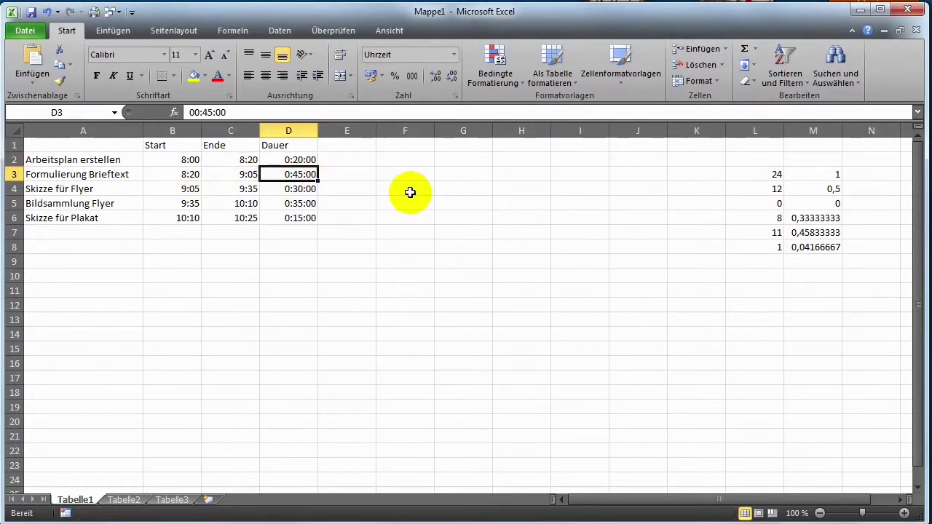
Change the Formulierung Brieftext duration in D3 to 0:40
type("0")
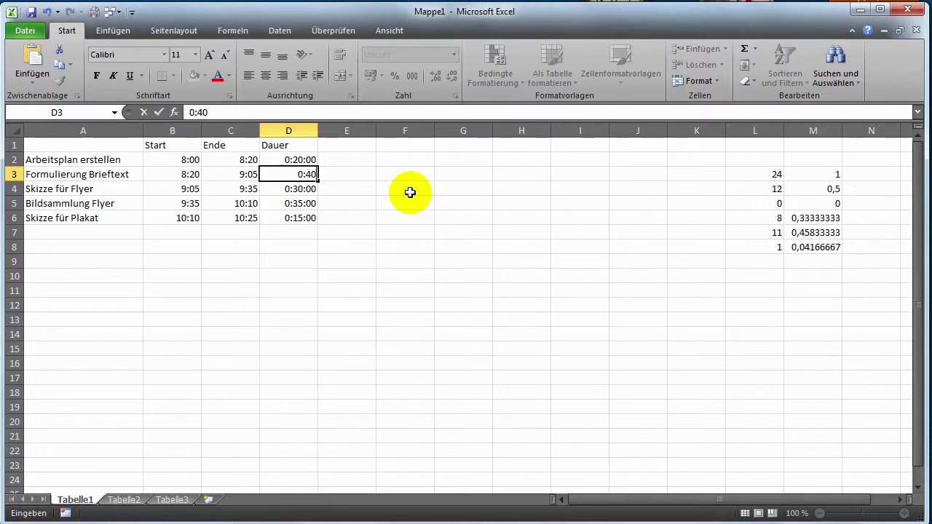
key("Return")
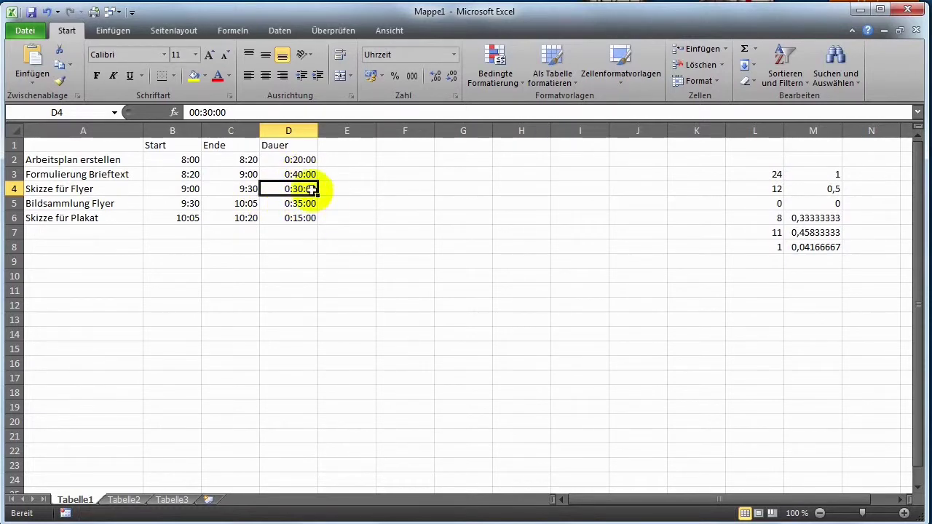
left_click(336, 249)
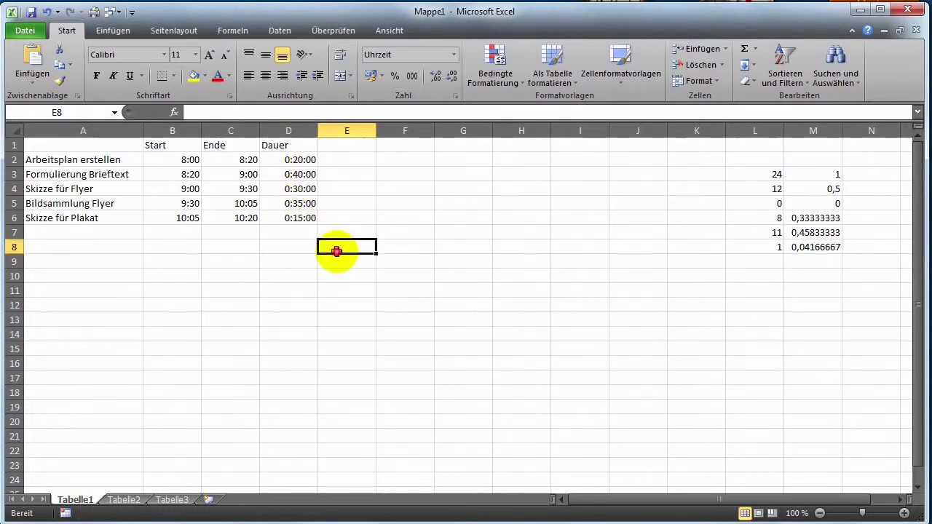
Insert a stacked bar chart from A1:B6 and D1:D6, placed beside the table
left_click(115, 30)
left_click_drag(102, 146, 165, 211)
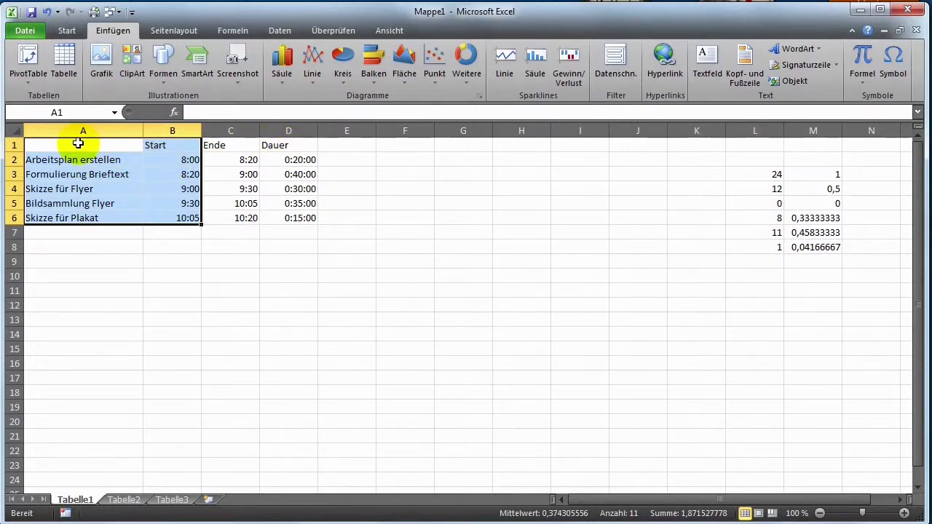
mouse_move(76, 144)
left_mouse_down()
mouse_move(125, 159)
mouse_move(162, 197)
mouse_move(163, 221)
left_mouse_up()
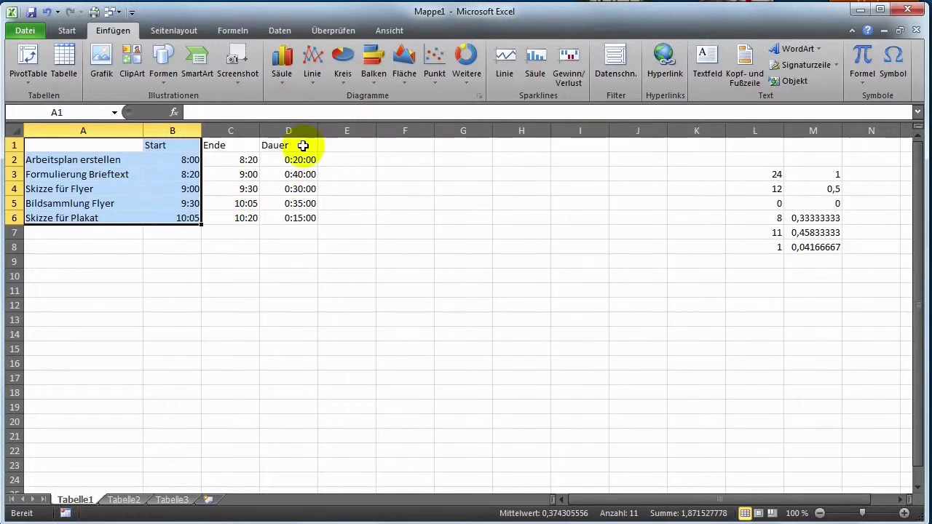
left_click_drag(303, 146, 302, 215, "ctrl")
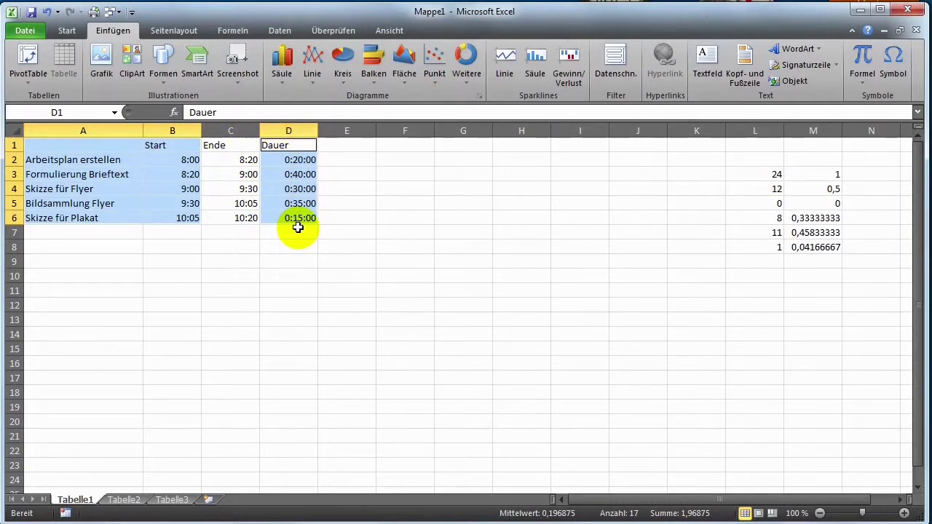
left_click(376, 76)
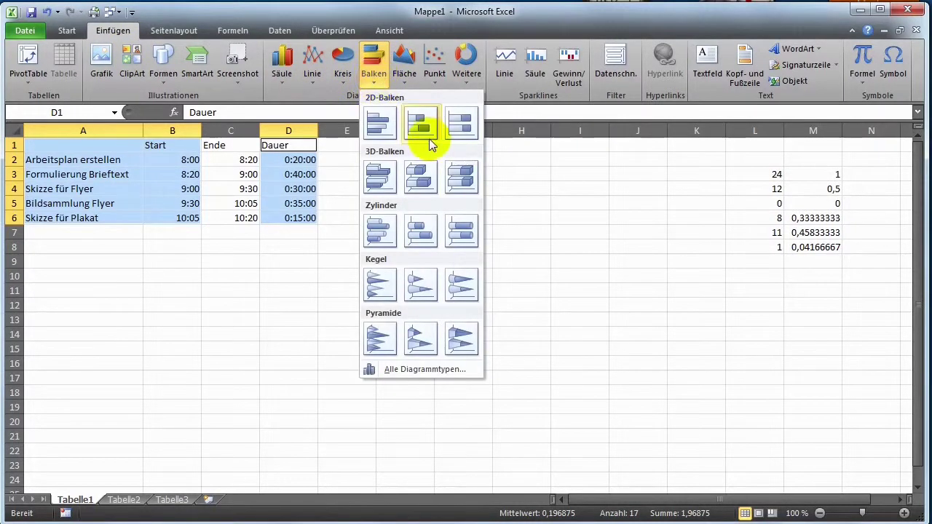
left_click(422, 125)
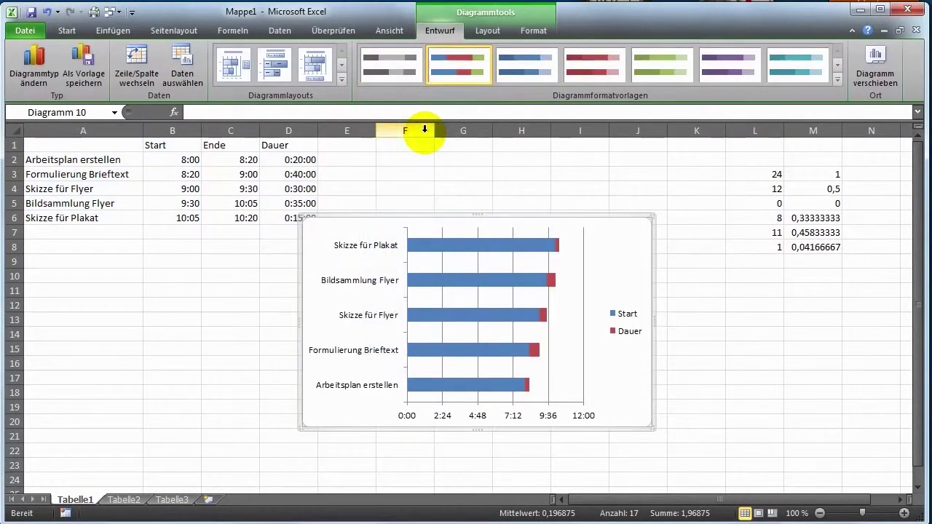
left_click_drag(488, 212, 516, 150)
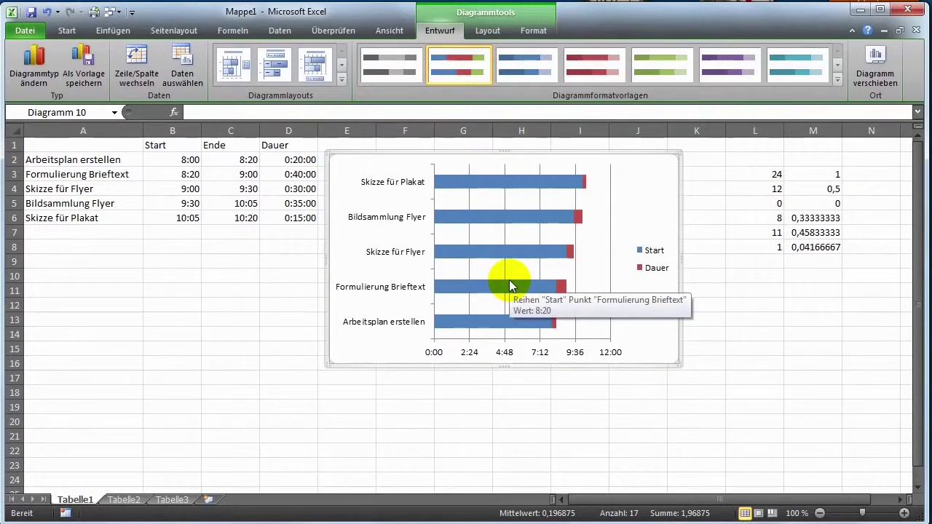
Give the Start series Keine Füllung and Kein Rahmen so only Dauer bars show
left_click(467, 182)
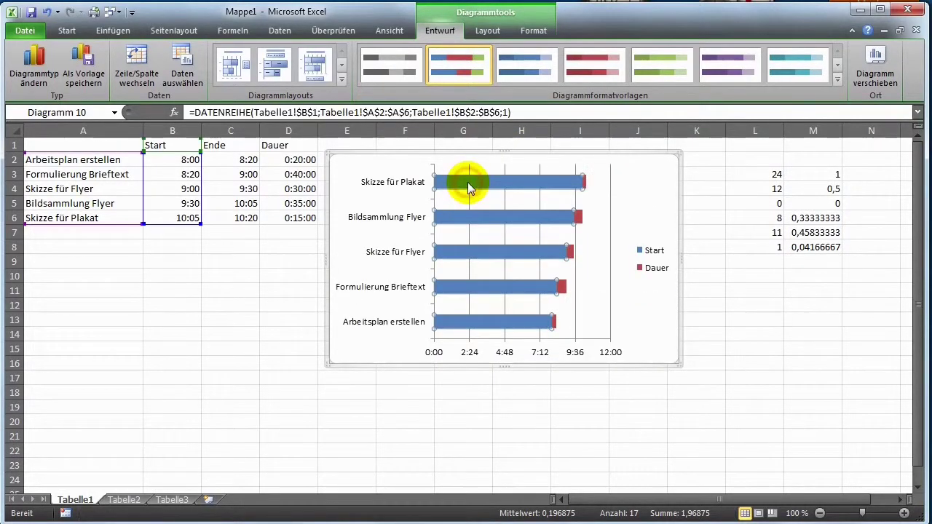
right_click(467, 182)
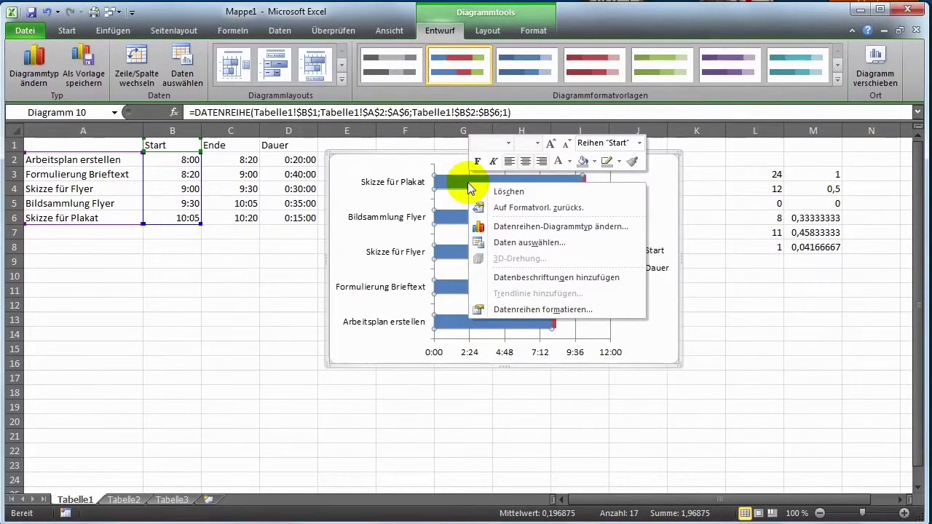
left_click(593, 161)
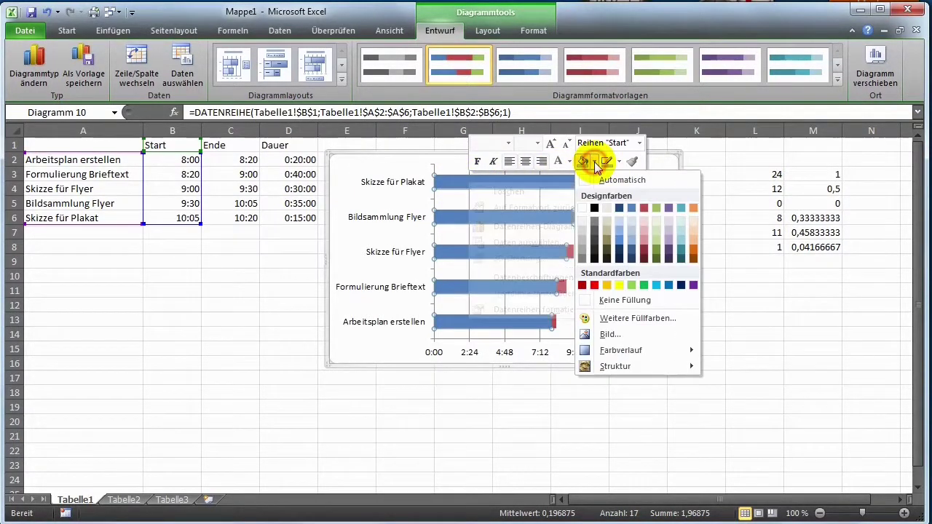
left_click(620, 301)
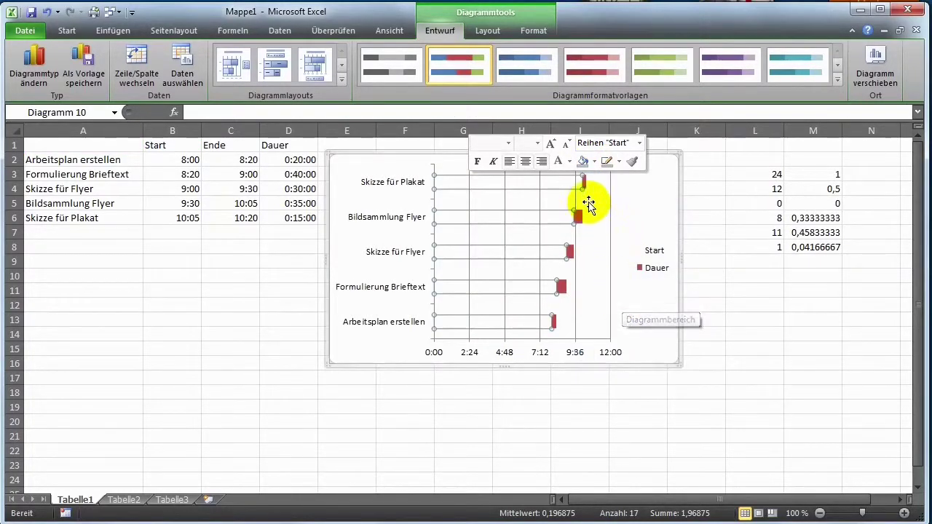
left_click(619, 162)
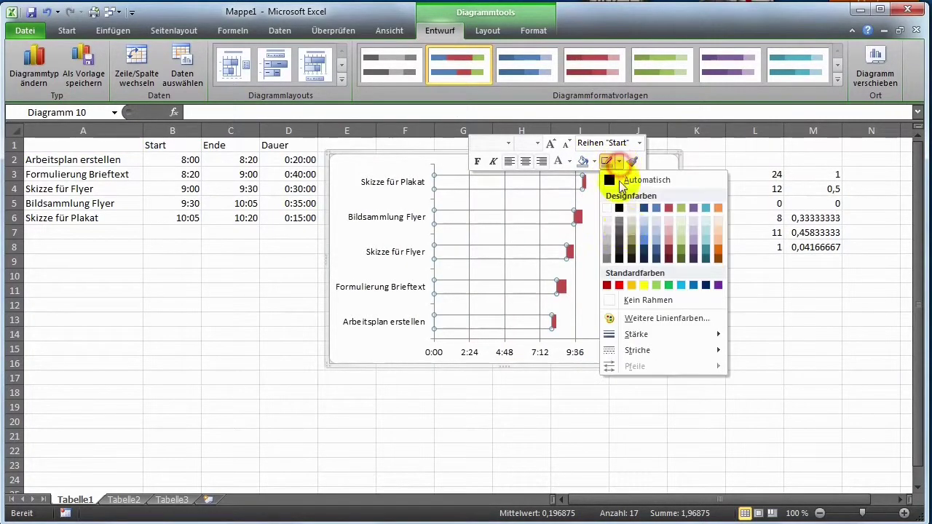
left_click(628, 298)
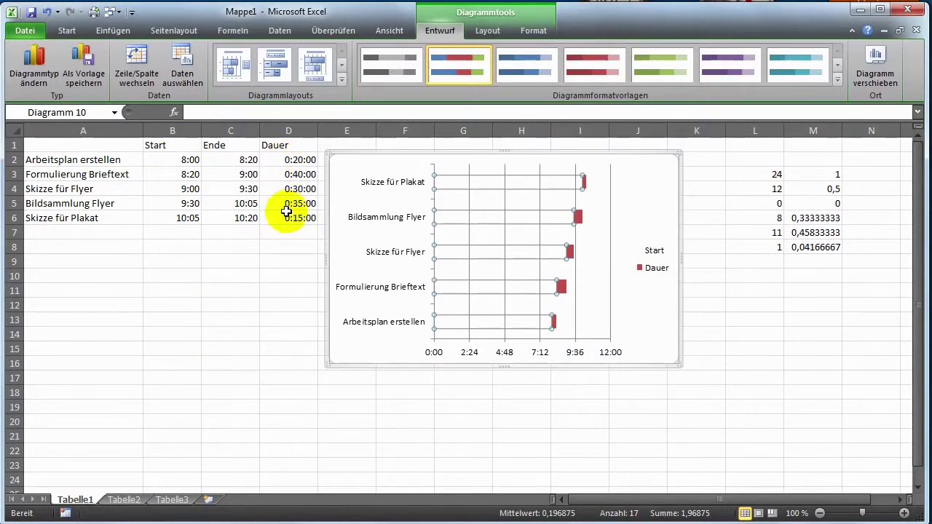
left_click(288, 363)
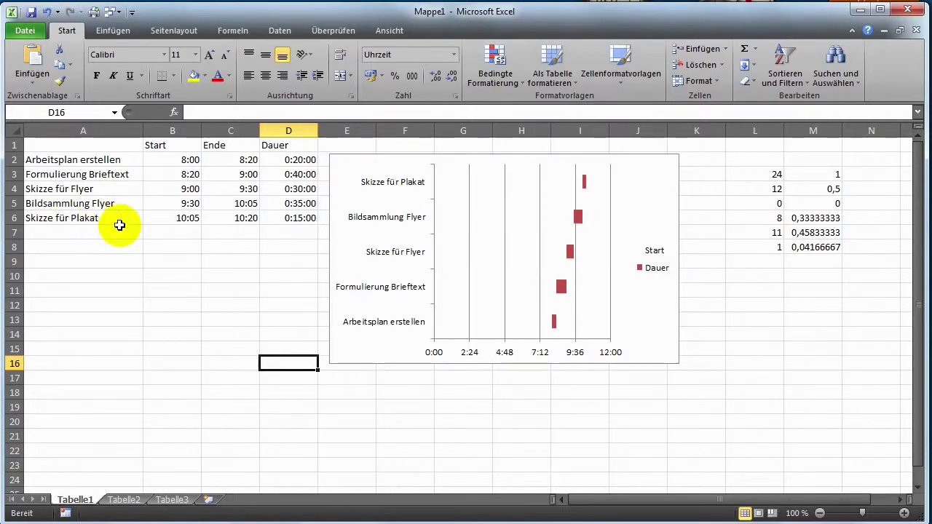
Turn on Kategorien in umgekehrter Reihenfolge for the task-name axis
right_click(377, 185)
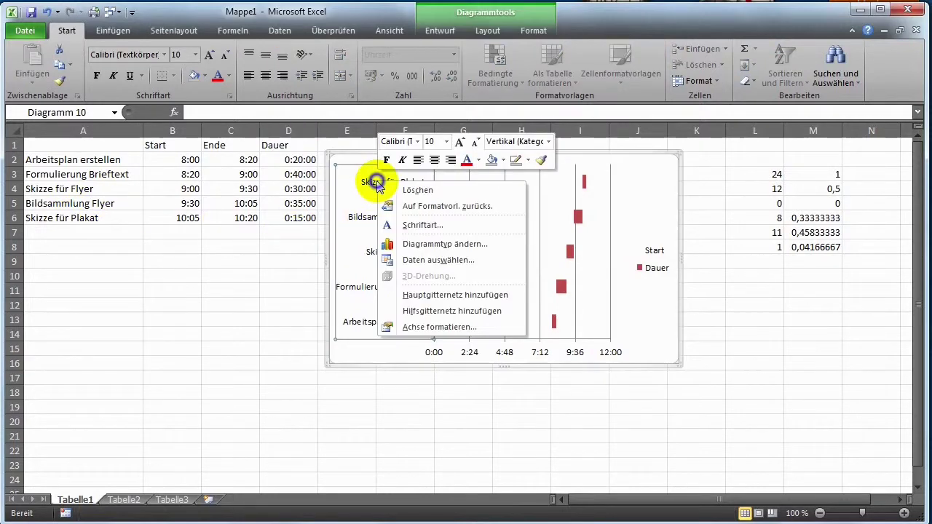
left_click(437, 327)
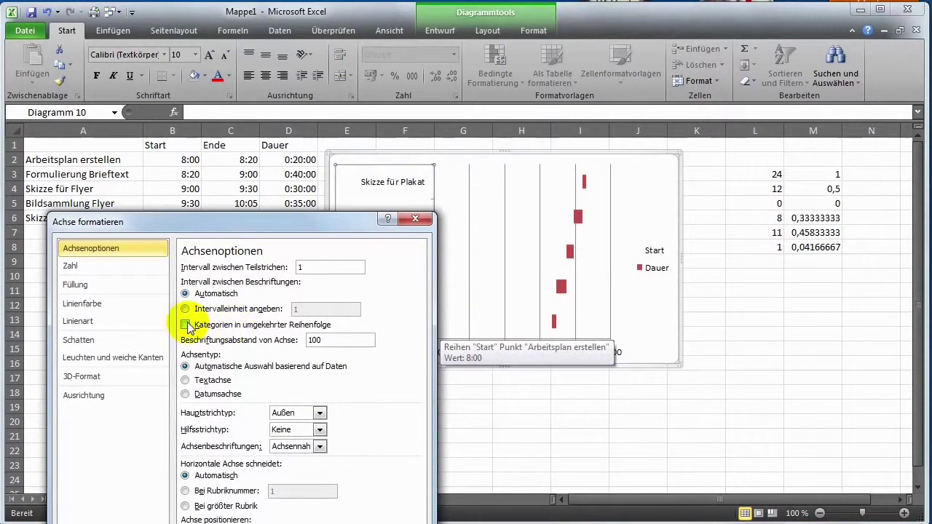
left_click(187, 327)
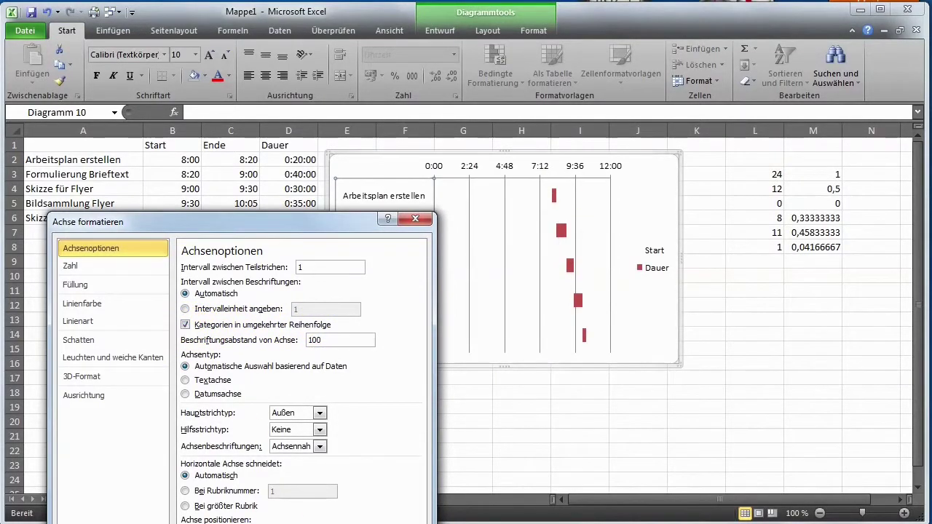
key("Escape")
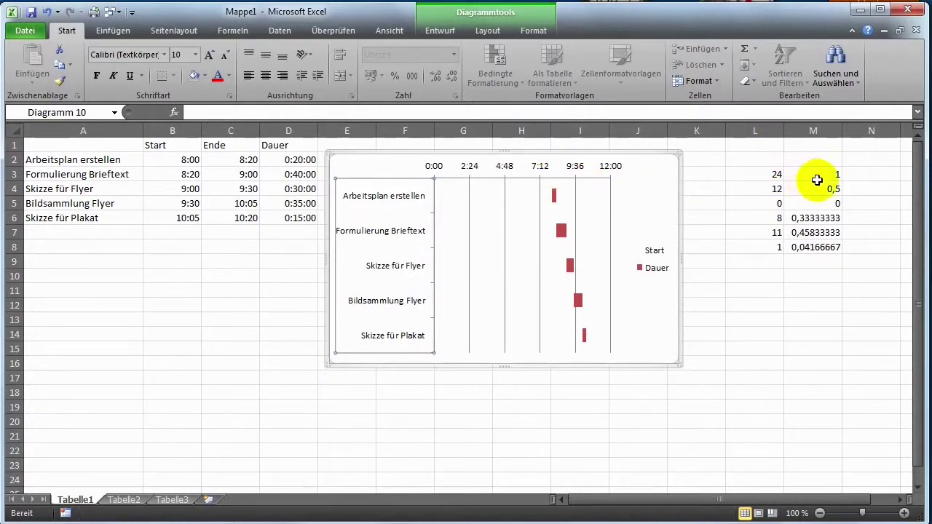
Set the time axis to fixed bounds, minimum 0,0 and maximum 0,5 (0:00–12:00)
right_click(509, 166)
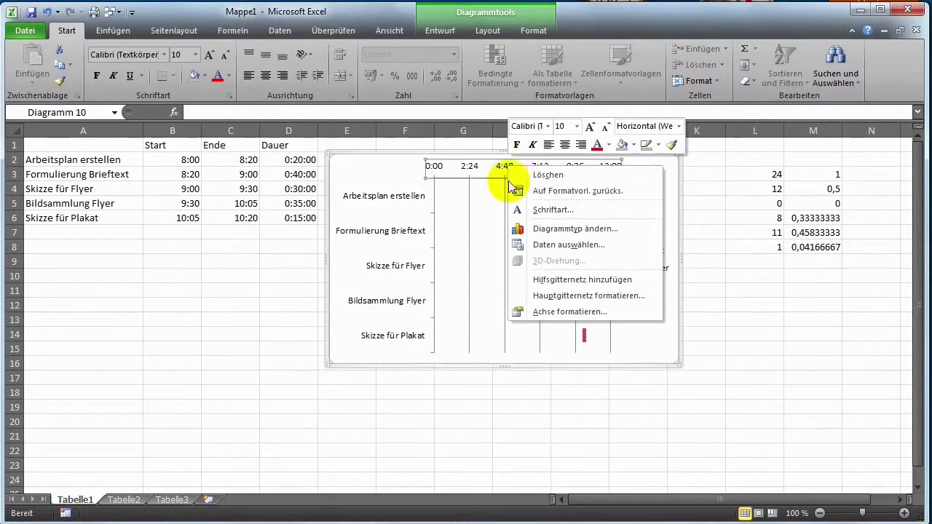
left_click(555, 312)
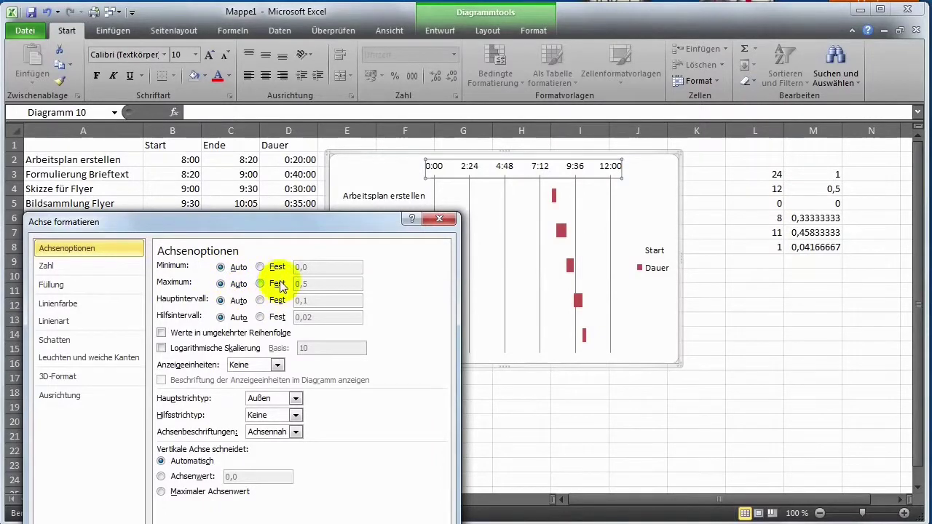
left_click(308, 268)
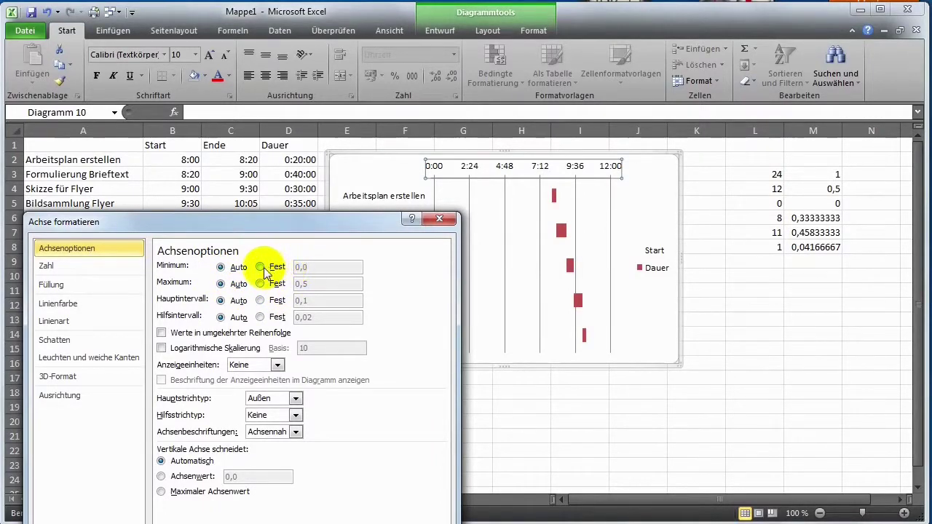
left_click(260, 267)
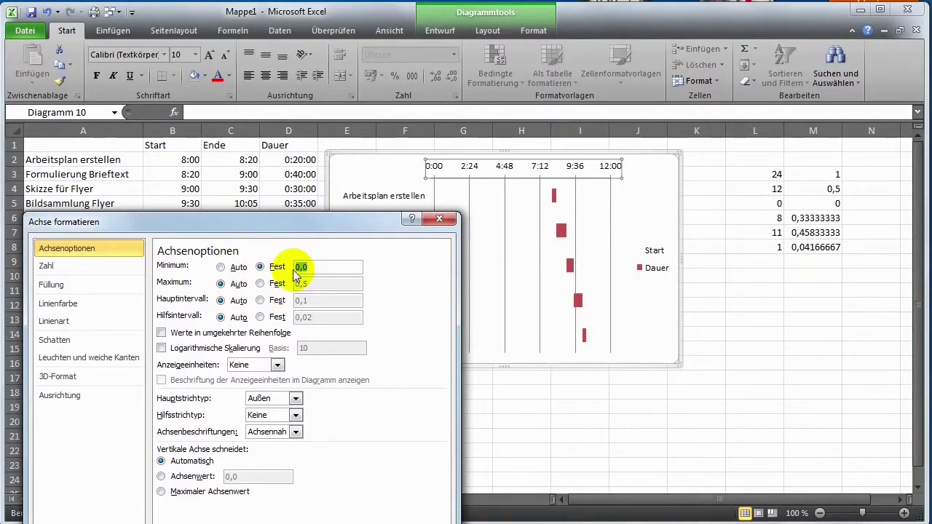
type("8:")
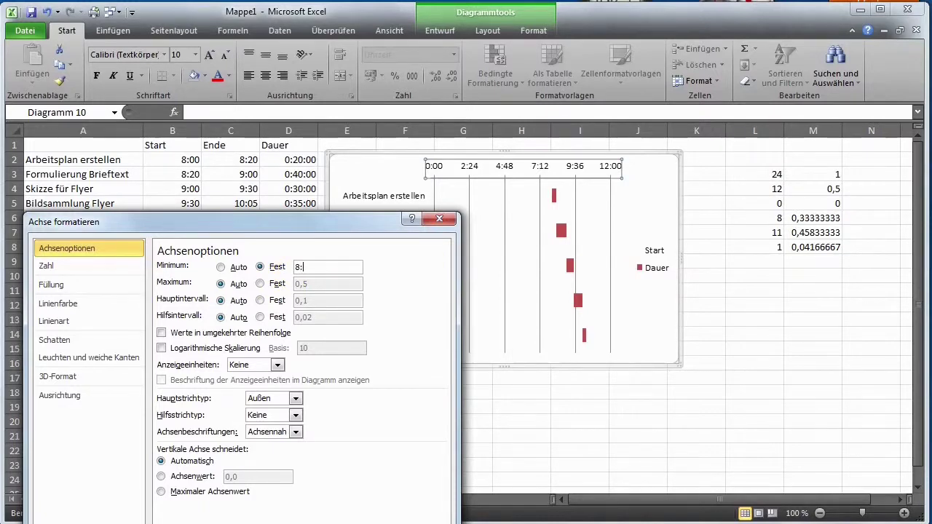
left_click(260, 283)
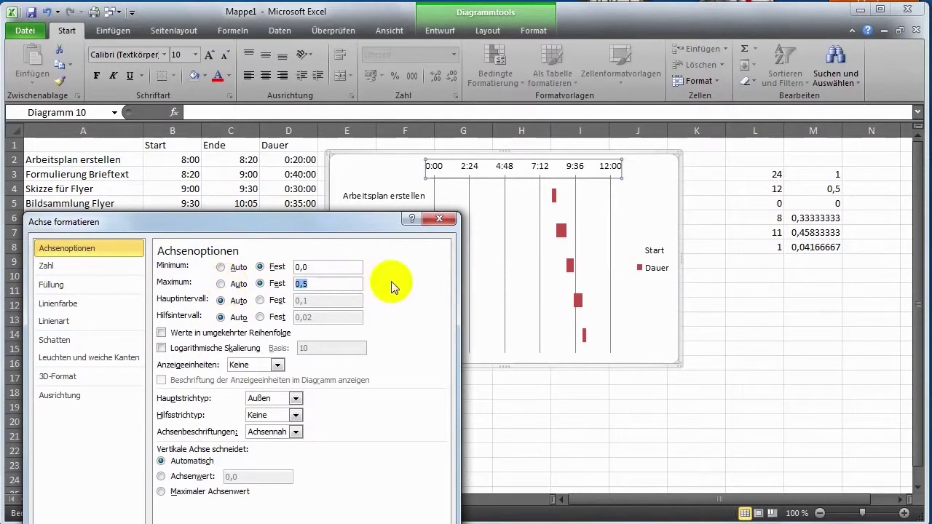
type("12")
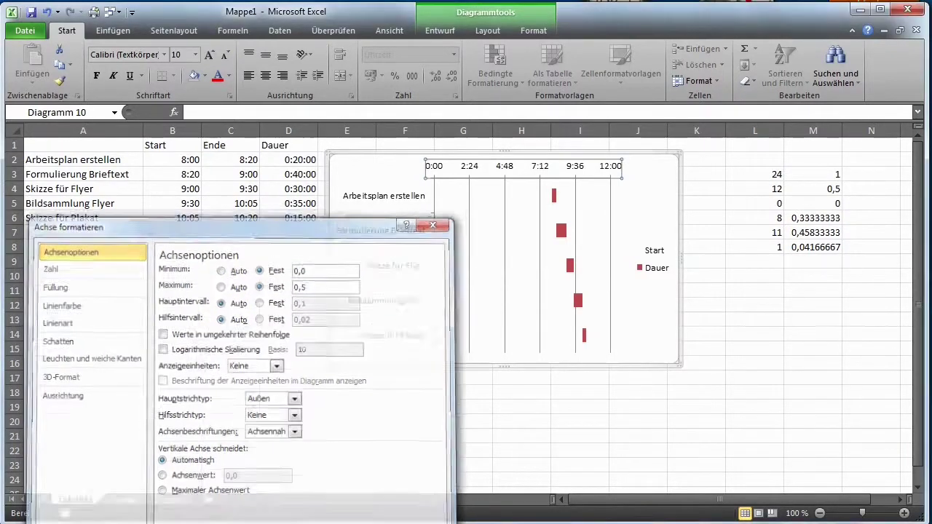
key("Return")
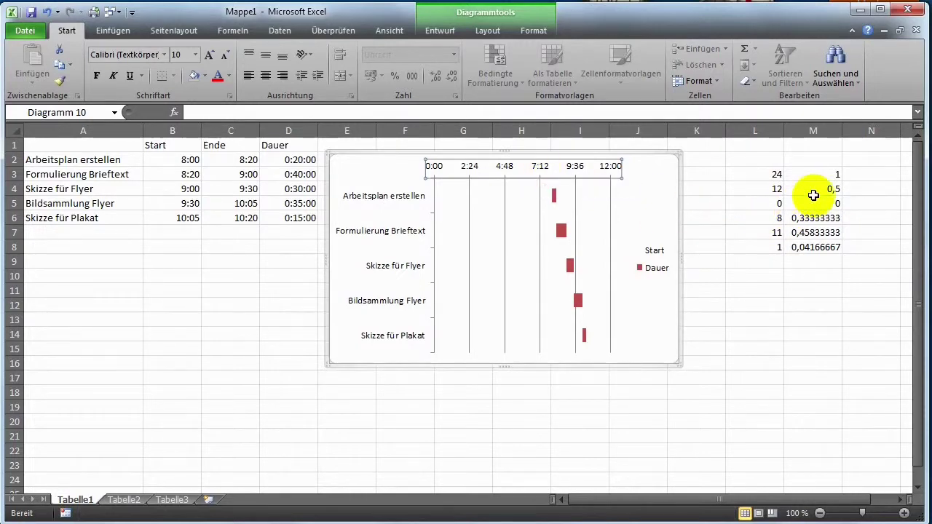
left_click(757, 174)
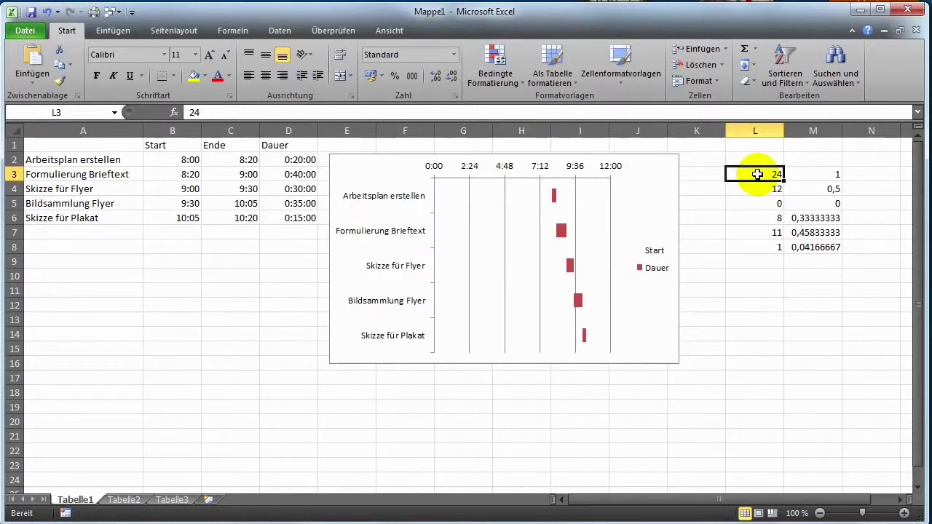
left_click(823, 174)
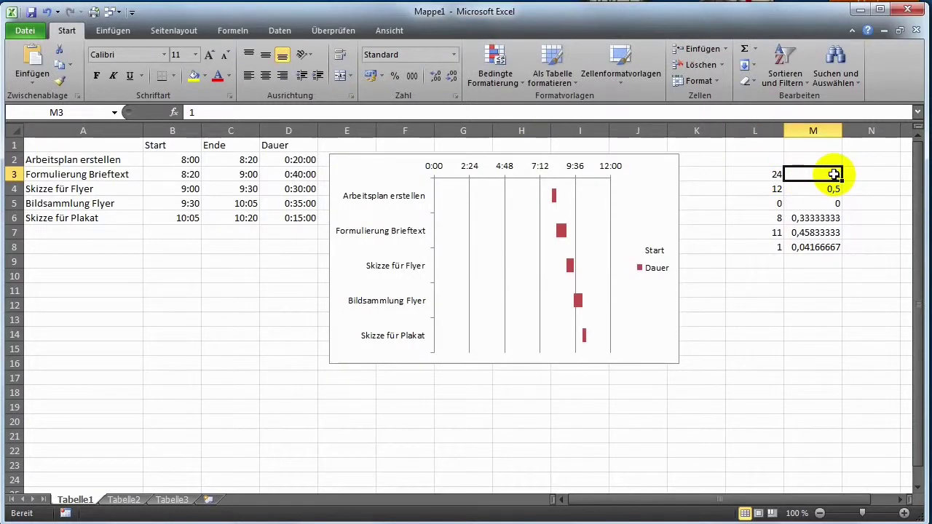
left_click(757, 189)
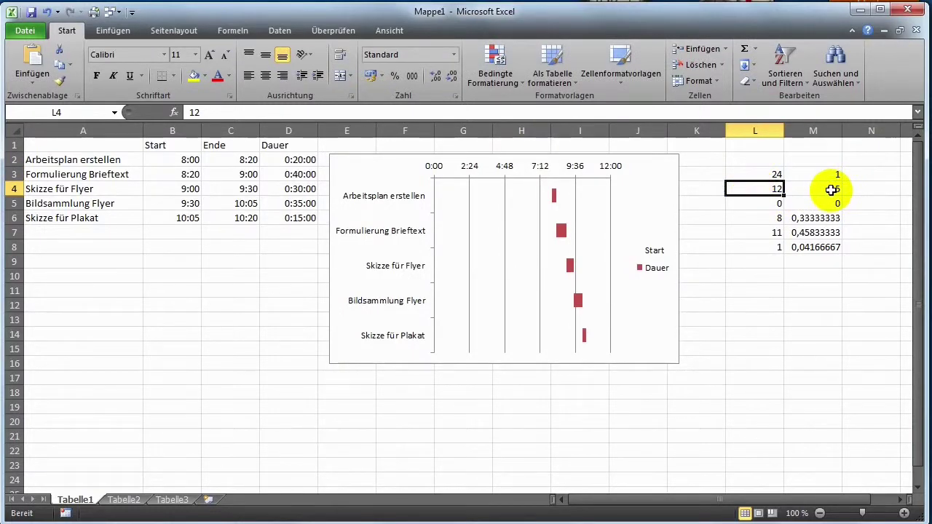
left_click_drag(763, 203, 801, 204)
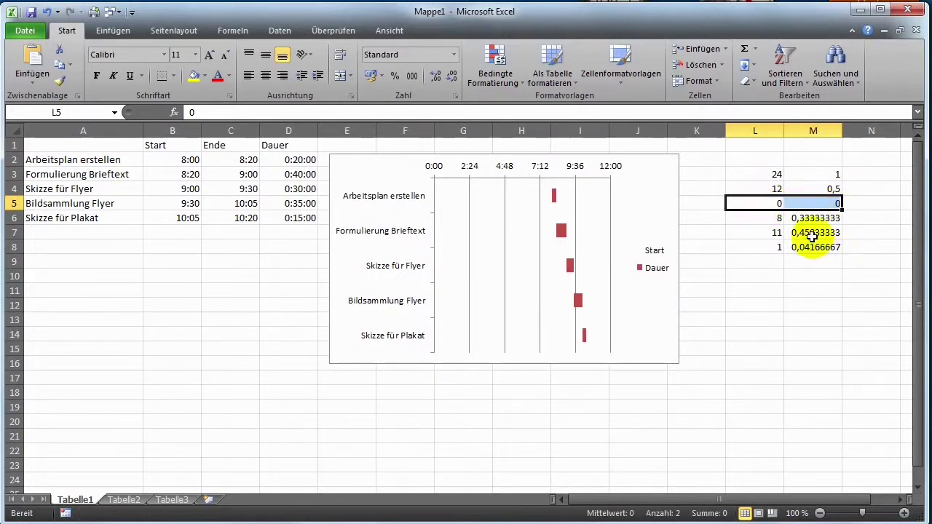
left_click(765, 219)
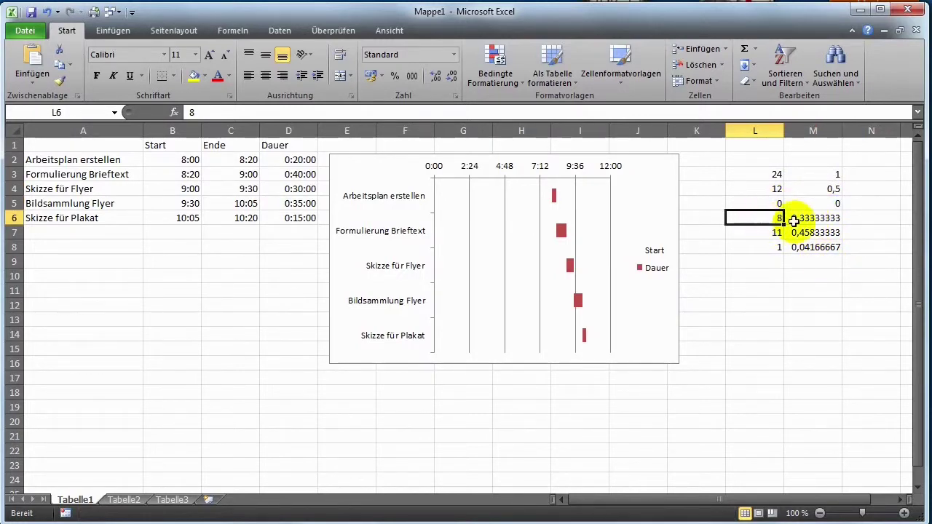
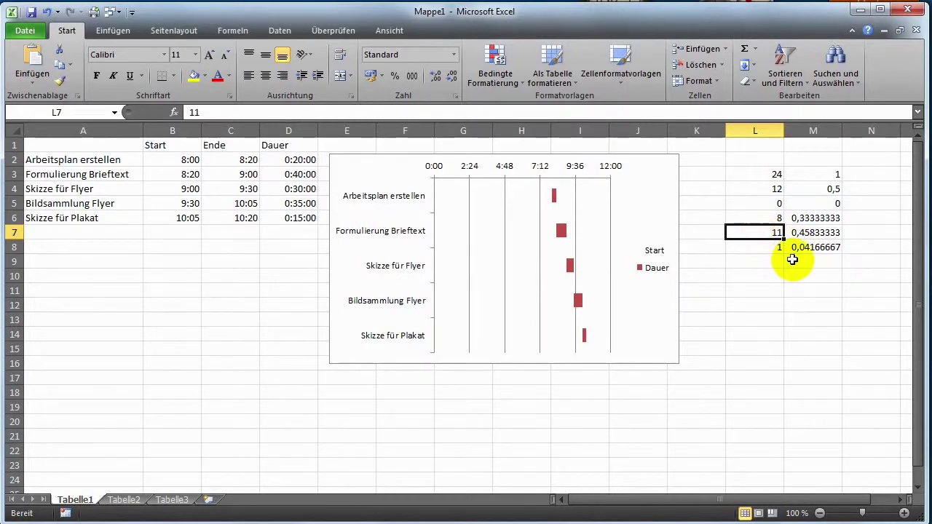
Check the hour-to-day-fraction formulas in L6–M8 and copy 0,45833333 from M7
left_click(765, 246)
left_click(825, 247)
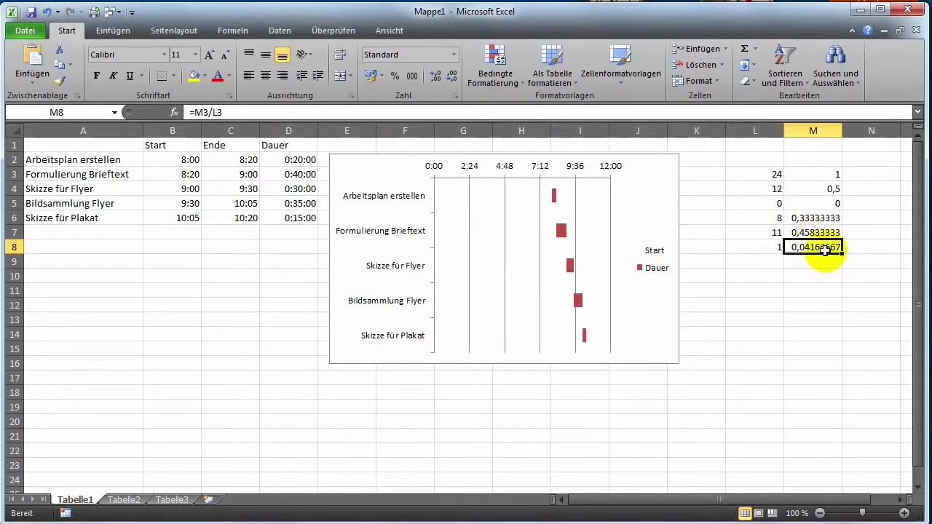
left_click(786, 233)
left_click(769, 235)
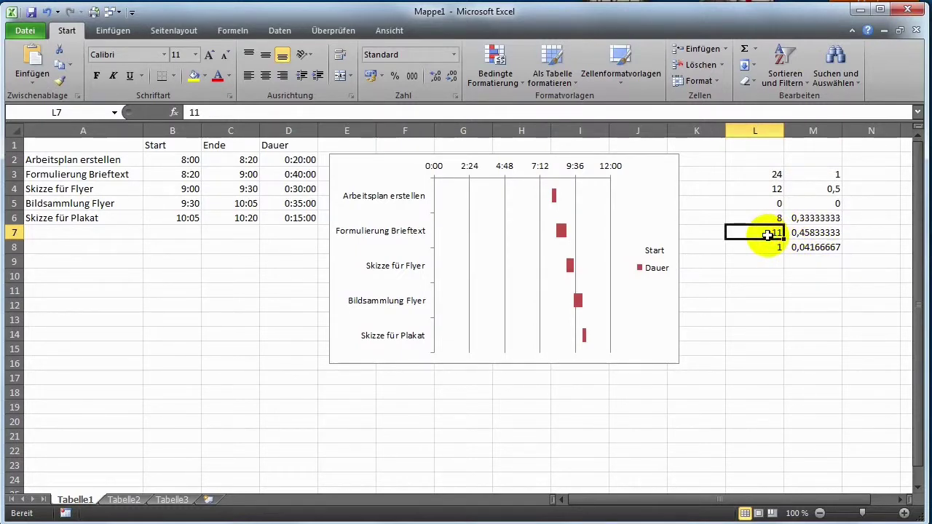
left_click(769, 219)
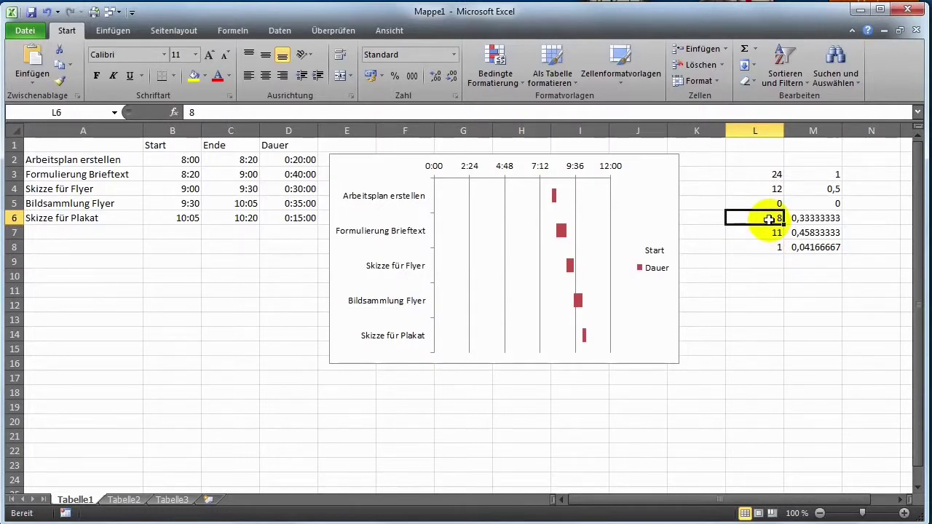
left_click(798, 219)
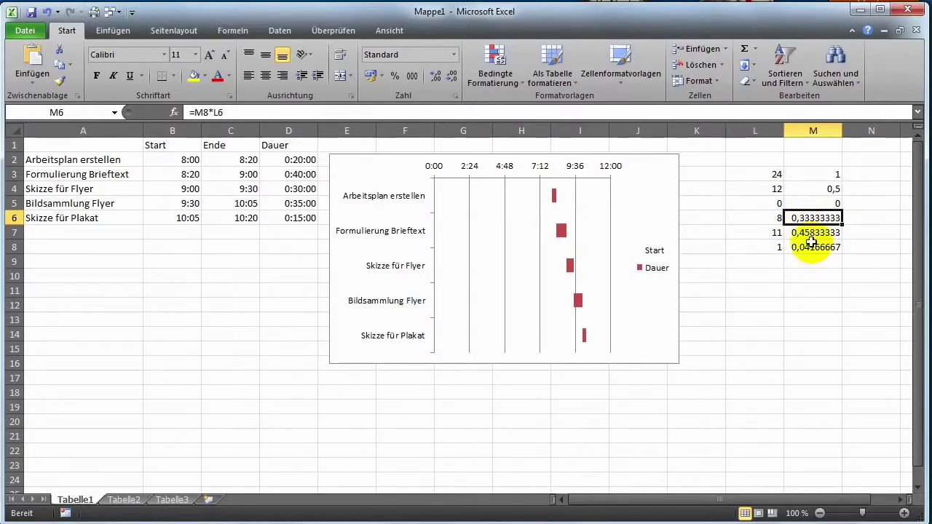
left_click(801, 234)
key("ctrl+c")
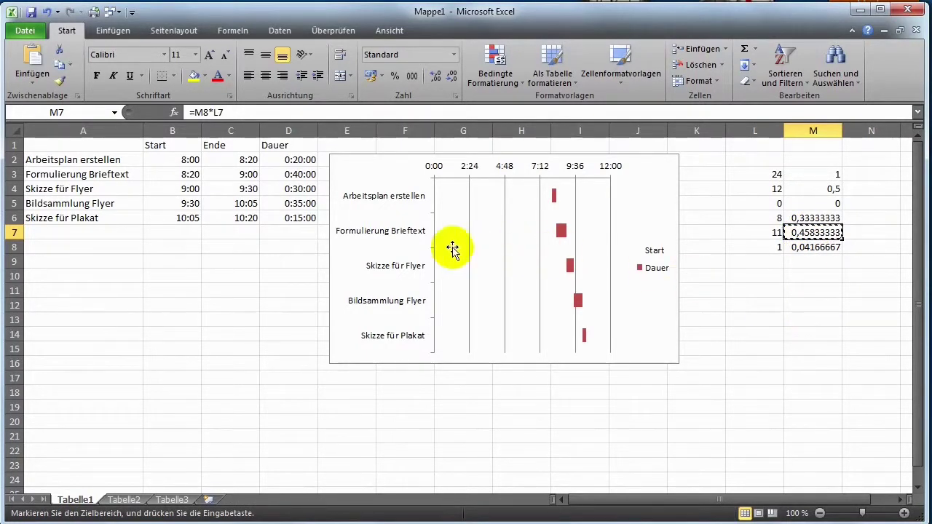
Fix the time axis minimum at 0,333333 (8:00) and maximum at 0,458333333
right_click(468, 171)
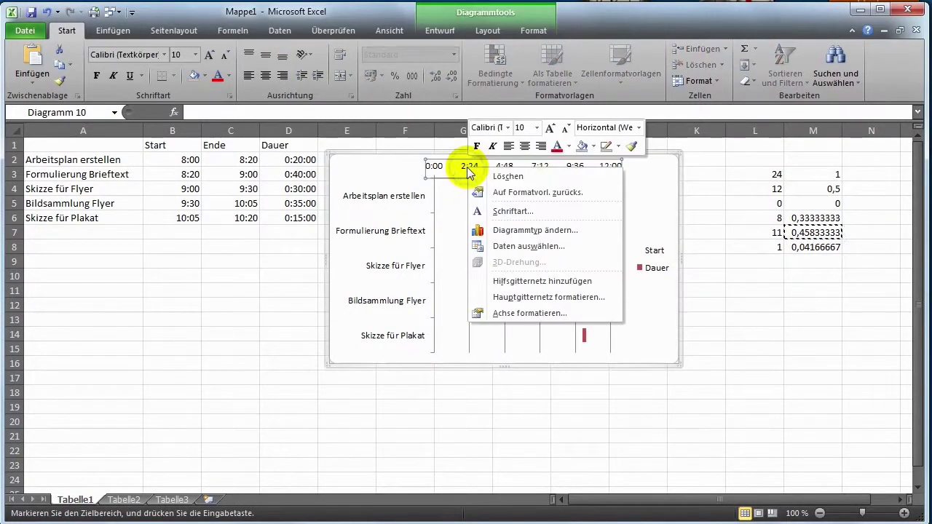
left_click(522, 314)
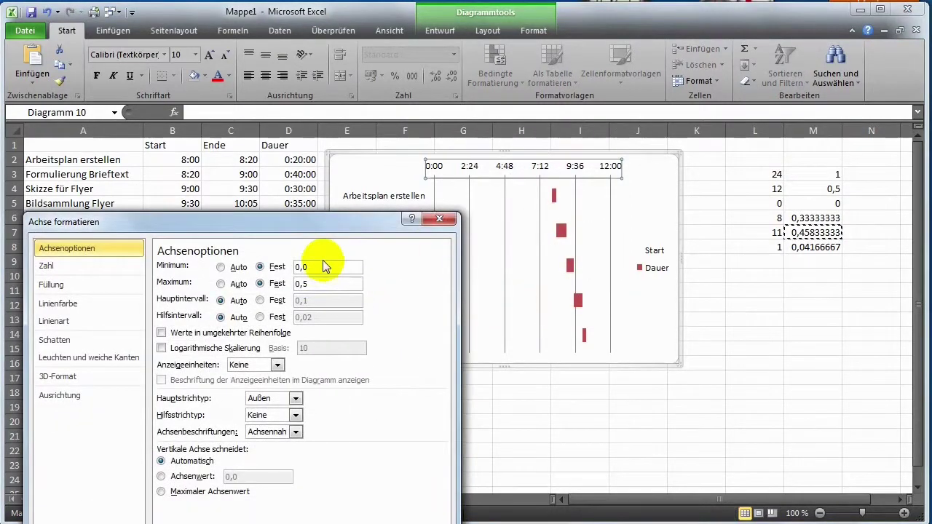
double_click(300, 266)
type("0,")
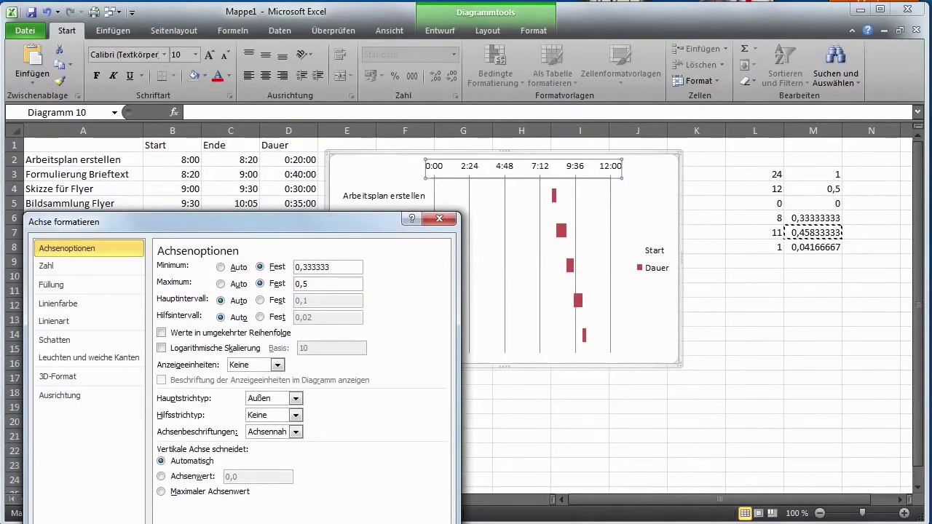
double_click(310, 284)
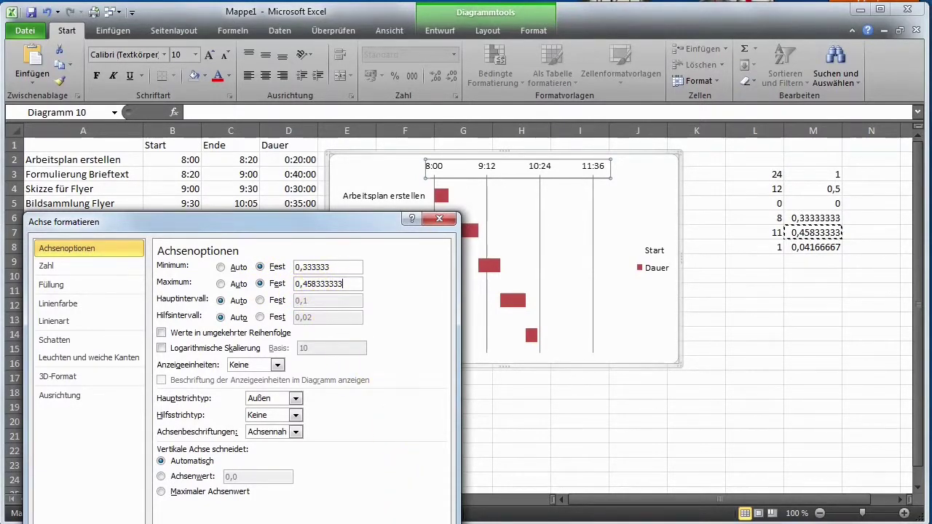
left_click(422, 518)
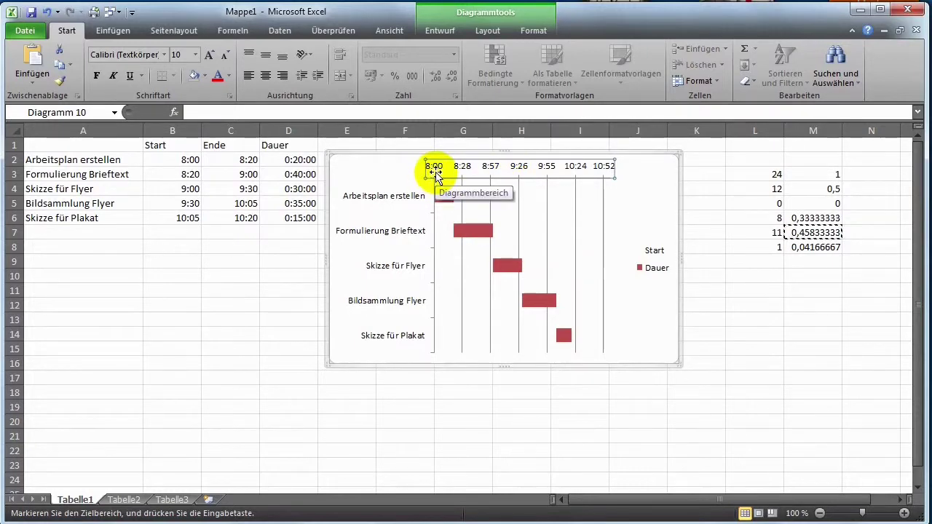
Fix the time axis major interval at 0,041666 for hourly 8:00–11:00 labels
right_click(492, 170)
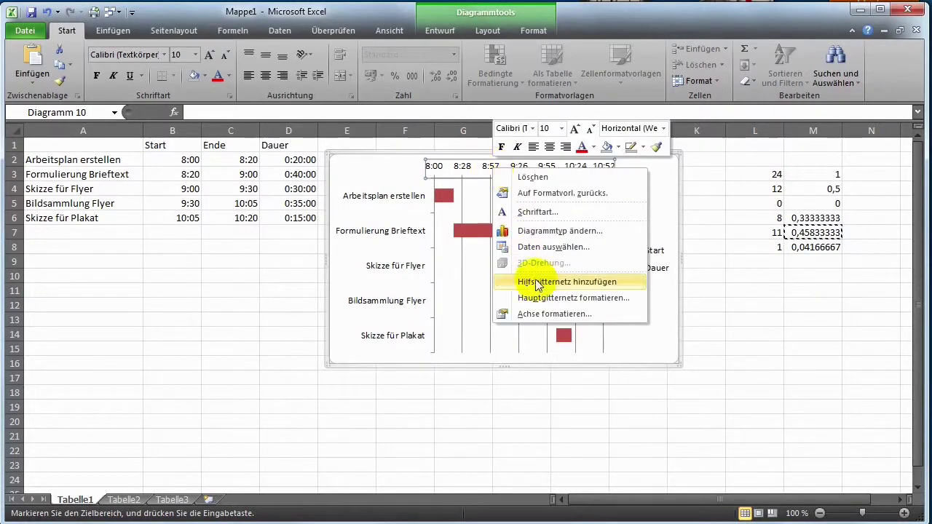
left_click(554, 315)
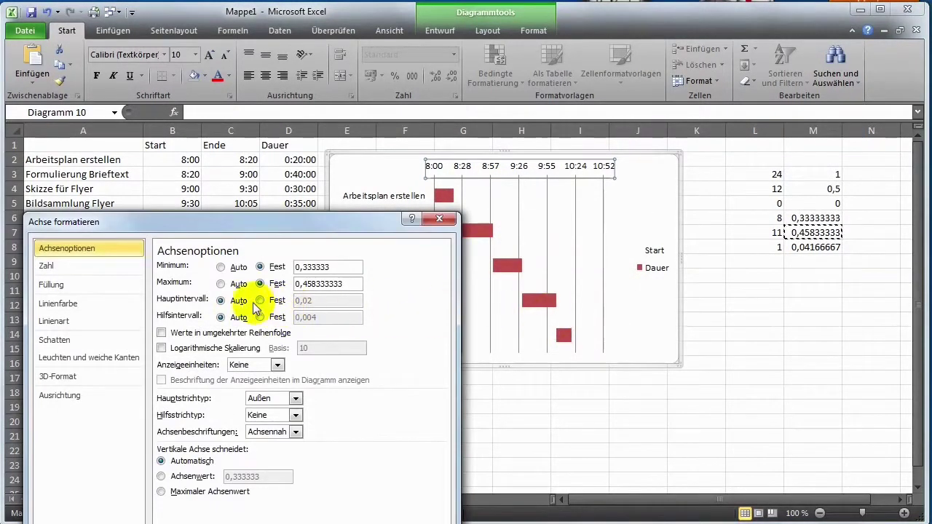
left_click(260, 300)
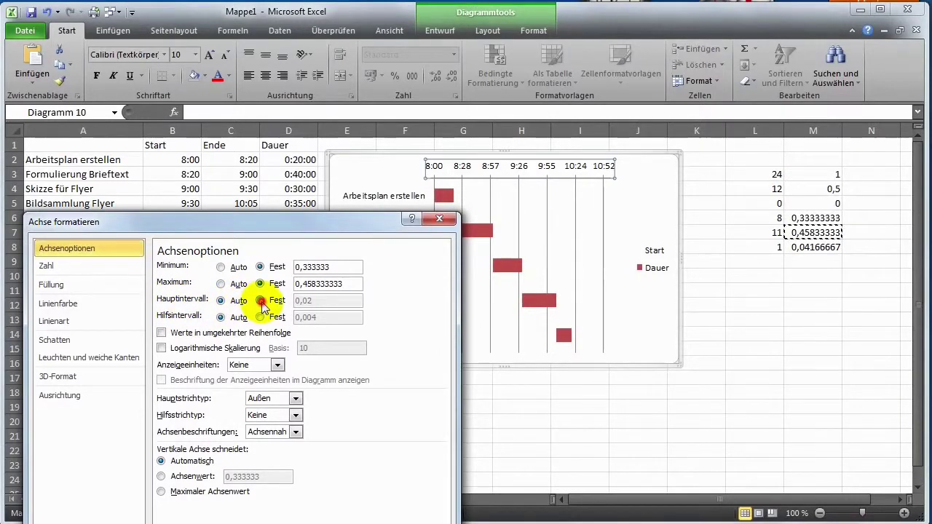
double_click(316, 300)
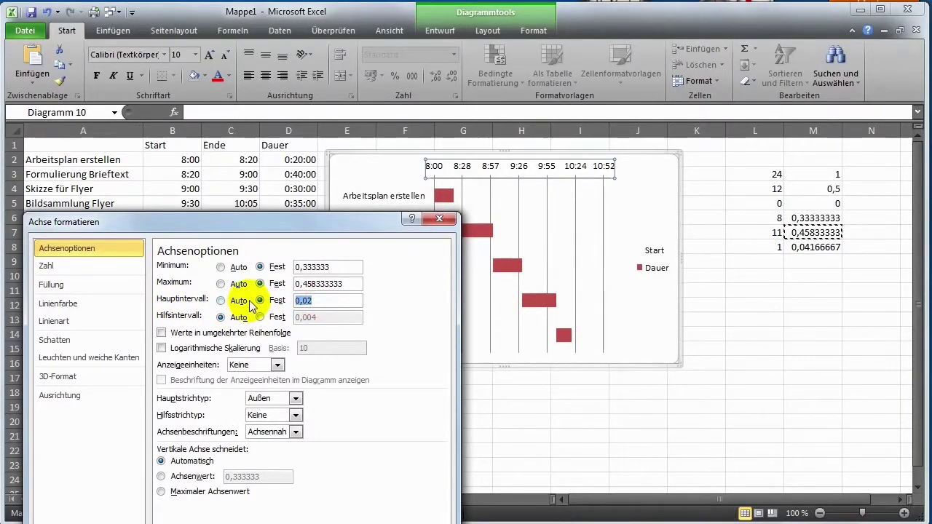
type("0")
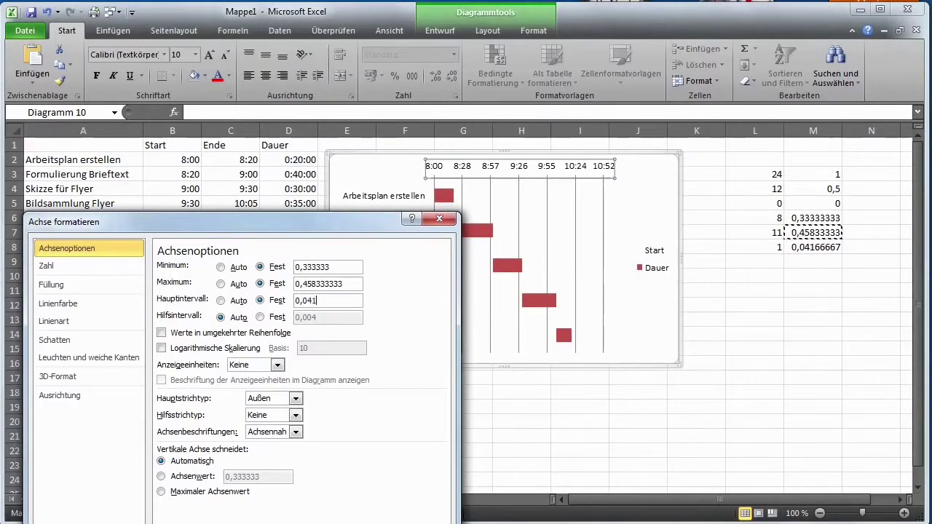
key("Return")
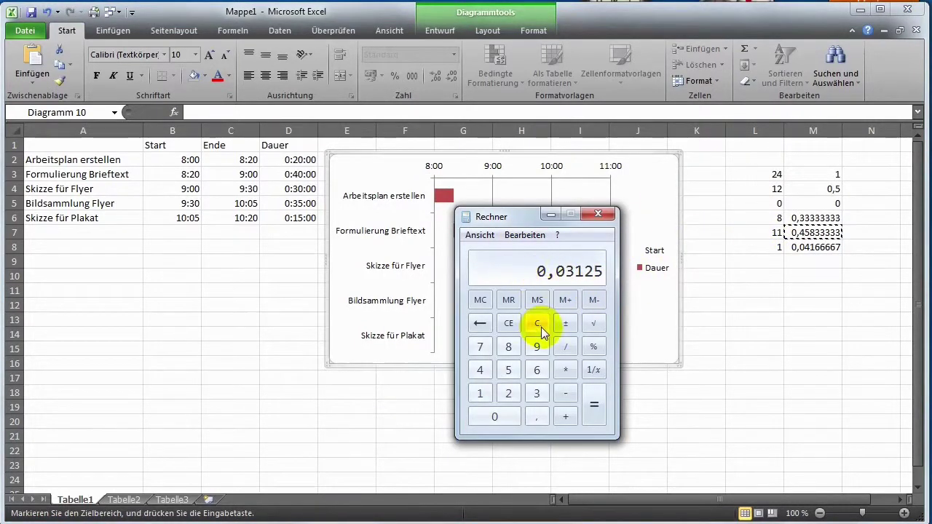
Compute 1/24/4*3 in Calculator to get the 45-minute fraction 0,03125
left_click(480, 394)
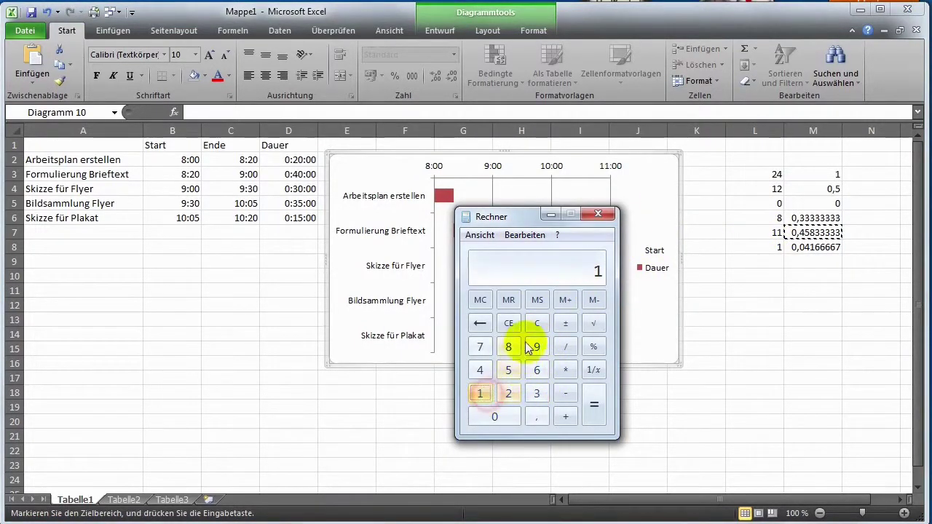
left_click(510, 395)
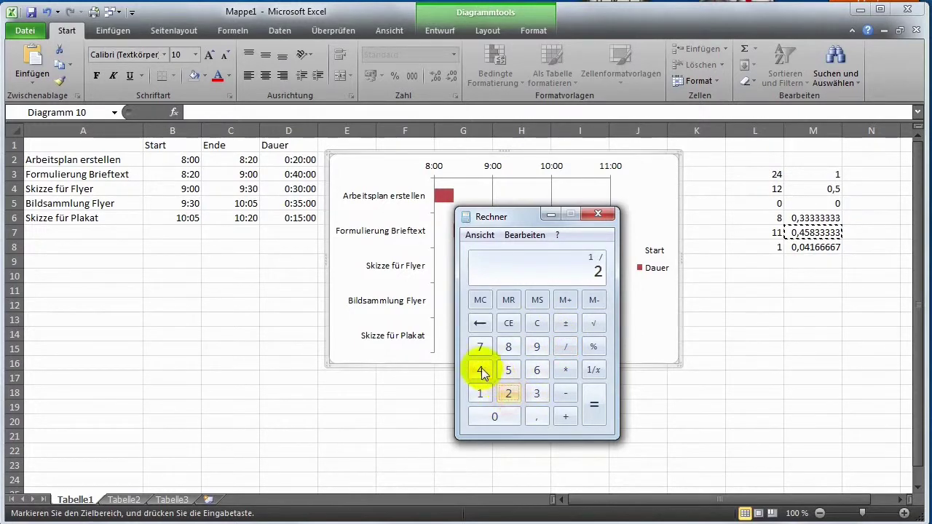
left_click(480, 371)
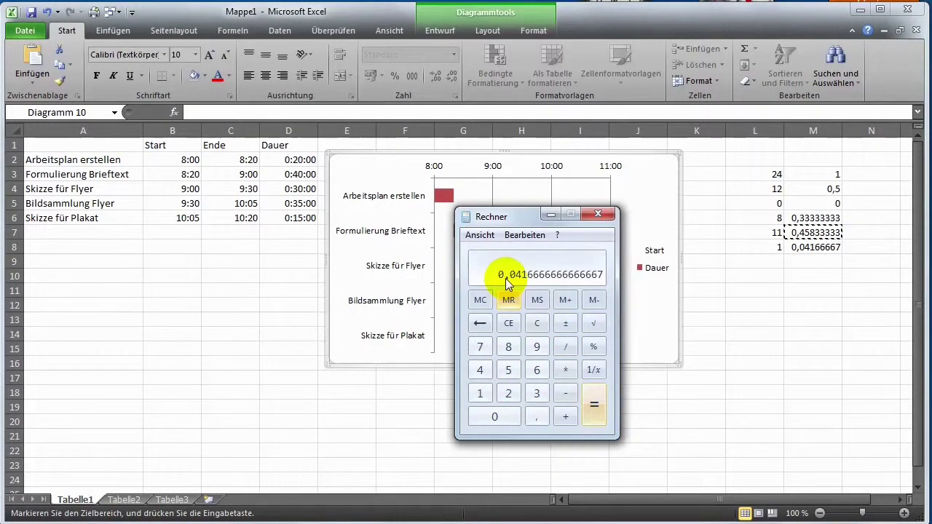
left_click(569, 350)
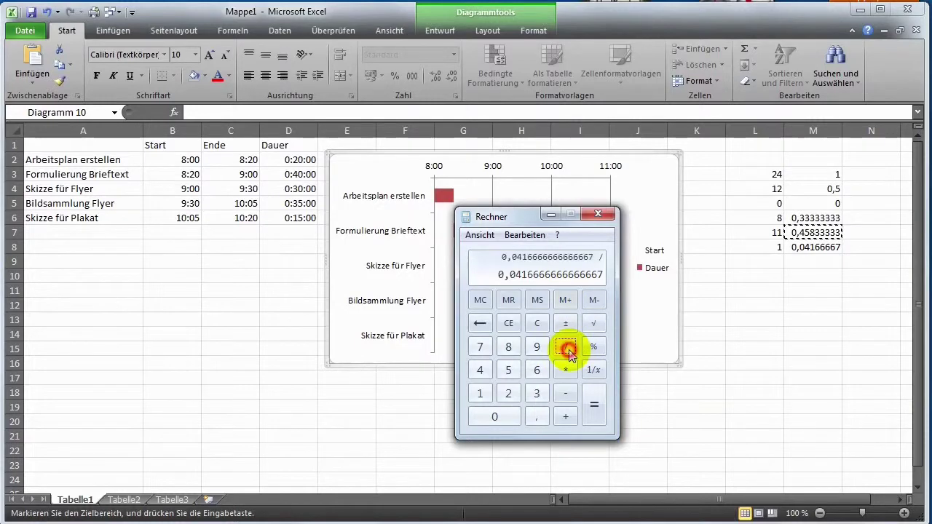
left_click(480, 370)
left_click(565, 370)
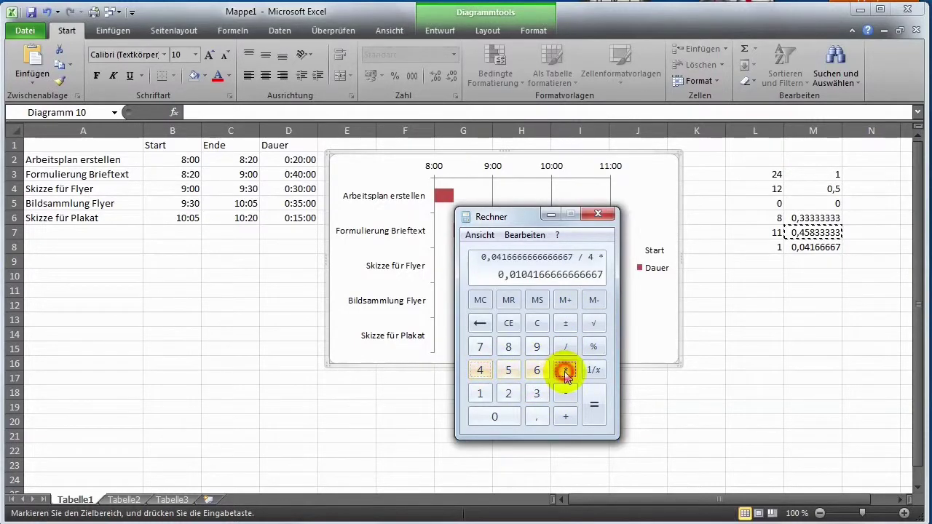
left_click(537, 393)
left_click(594, 401)
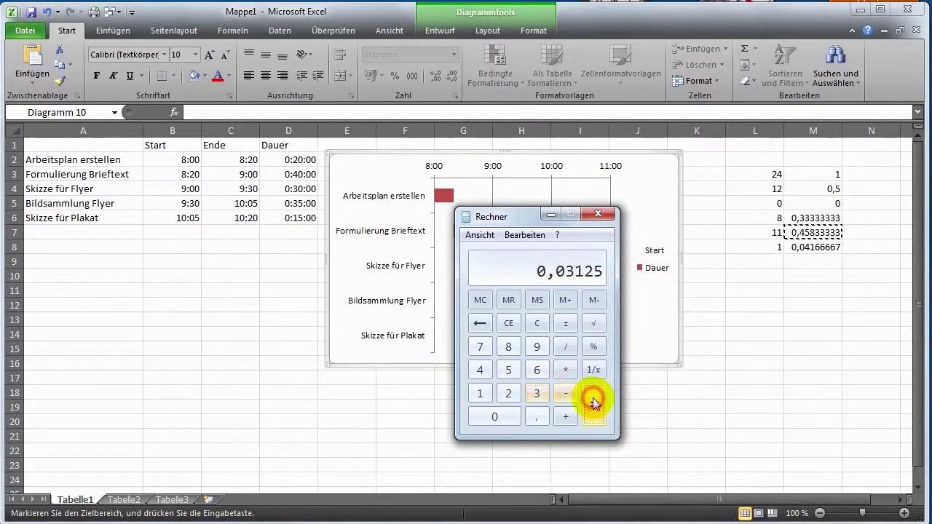
Copy the 0,03125 result and minimize the calculator
left_click(526, 235)
left_click(543, 252)
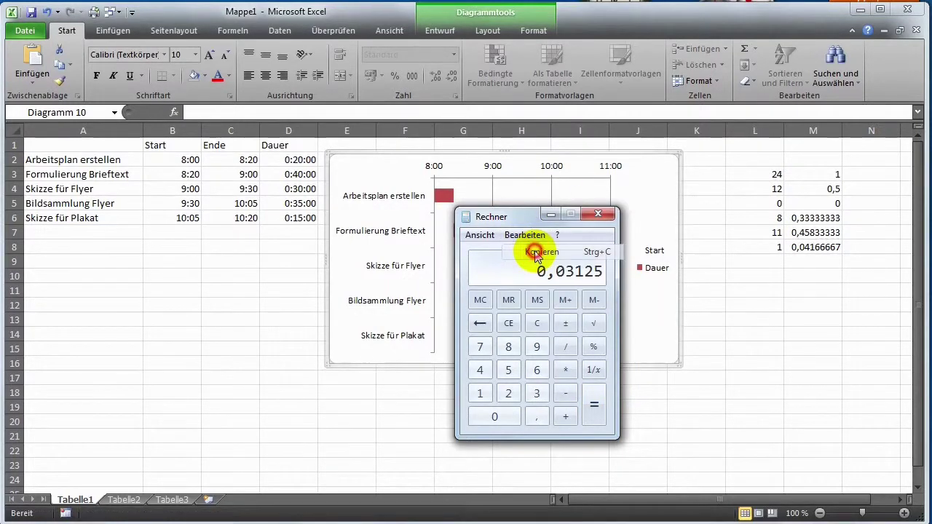
left_click(551, 215)
Set the time axis major interval to a fixed 0,03125 for 45-minute labels
right_click(493, 172)
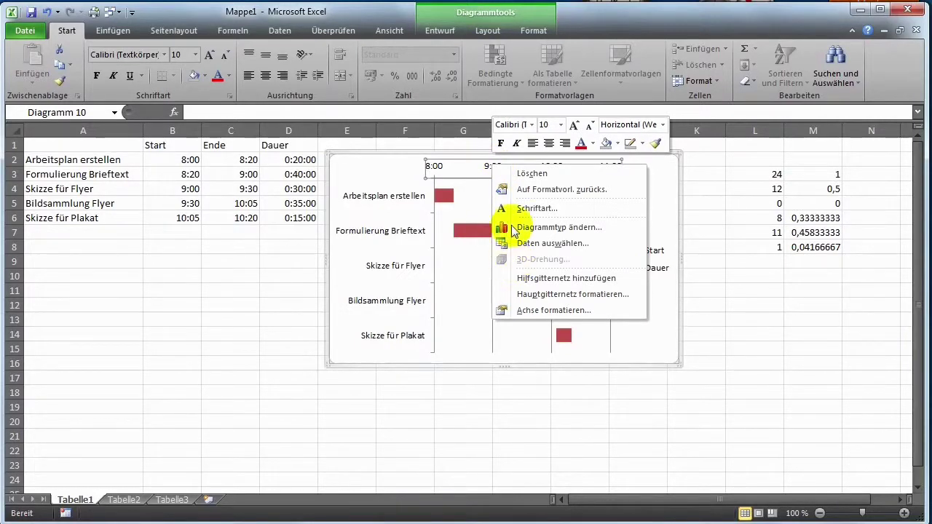
left_click(540, 311)
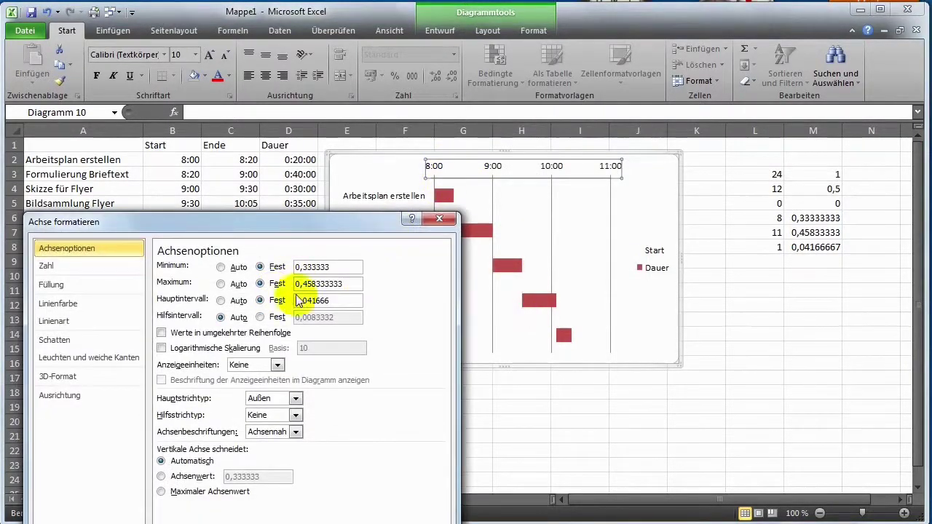
left_click(342, 299)
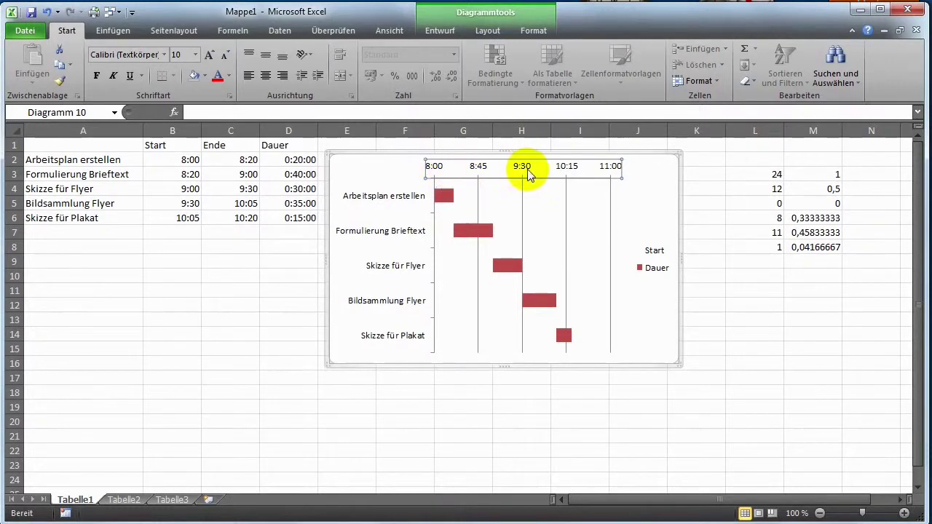
Reduce the Dauer series gap width to 77% to thicken the Gantt bars
right_click(473, 231)
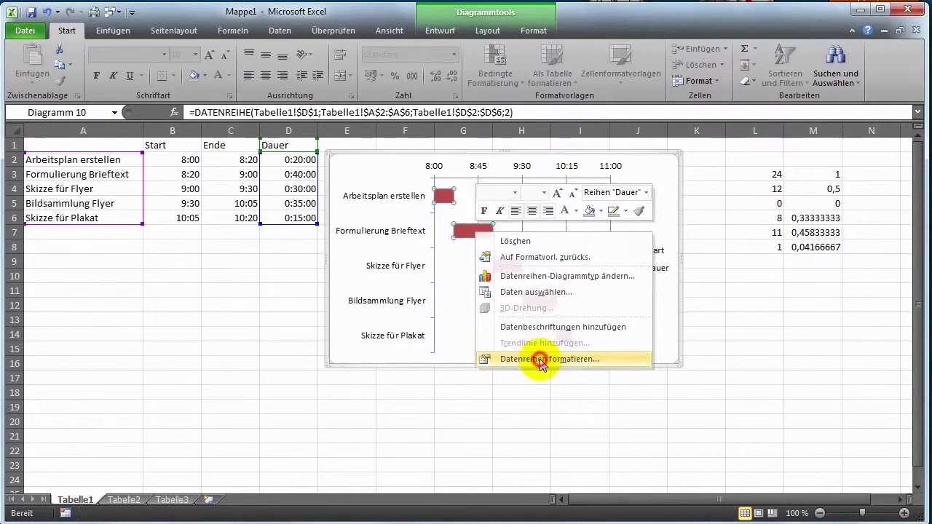
left_click(540, 359)
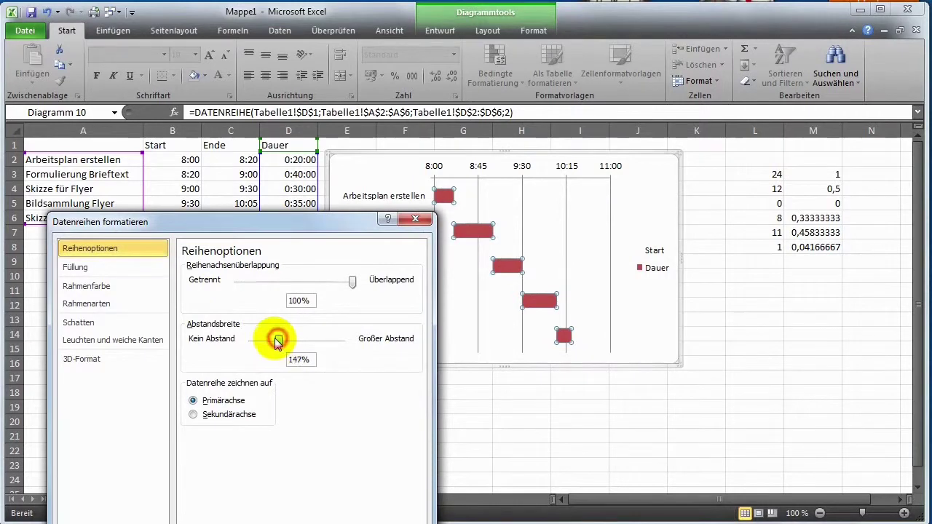
left_click_drag(280, 346, 261, 346)
key("Escape")
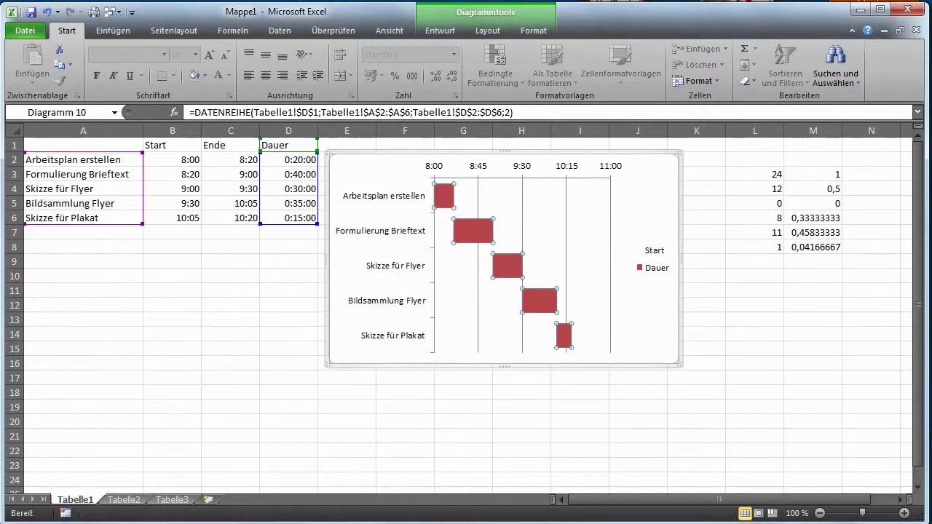
left_click(586, 340)
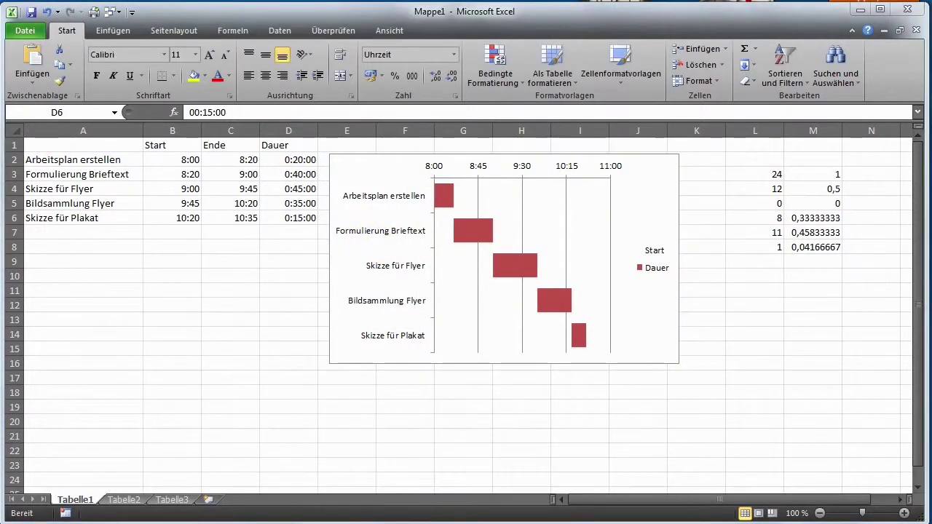
Delete the Start/Dauer legend from the Gantt chart
left_click(655, 270)
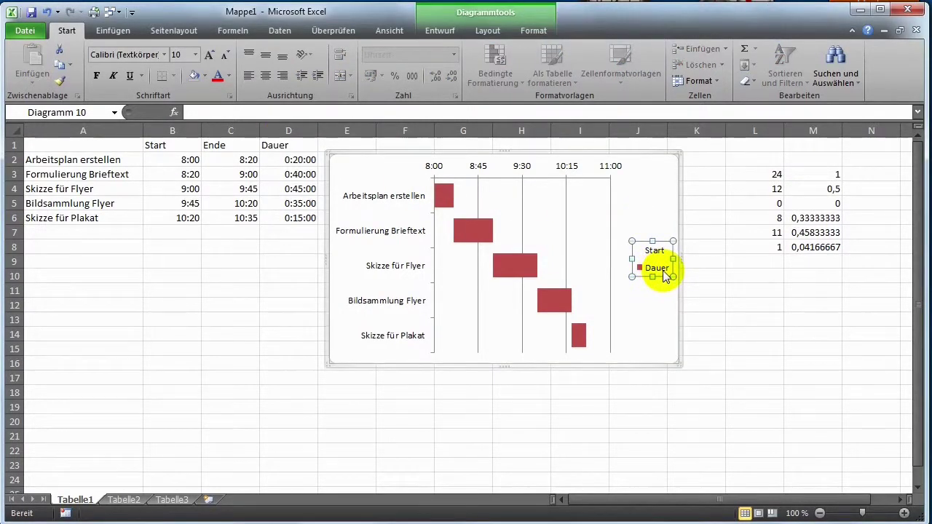
key("Delete")
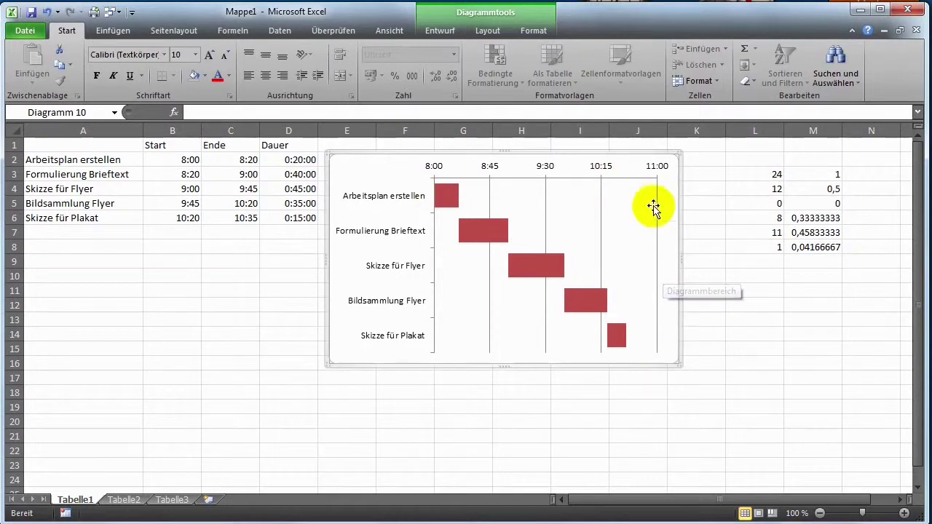